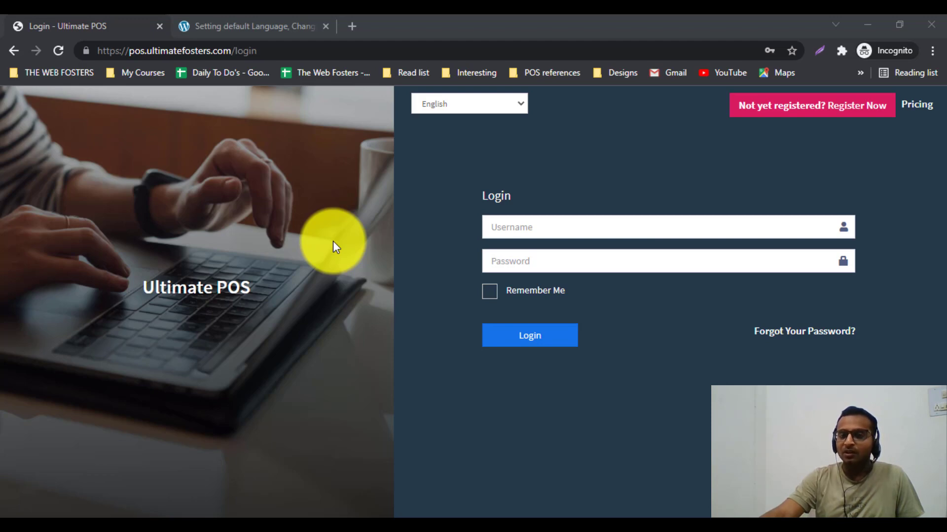
Step: Browse the login language list down to Lao, leaving English selected
left_click(492, 109)
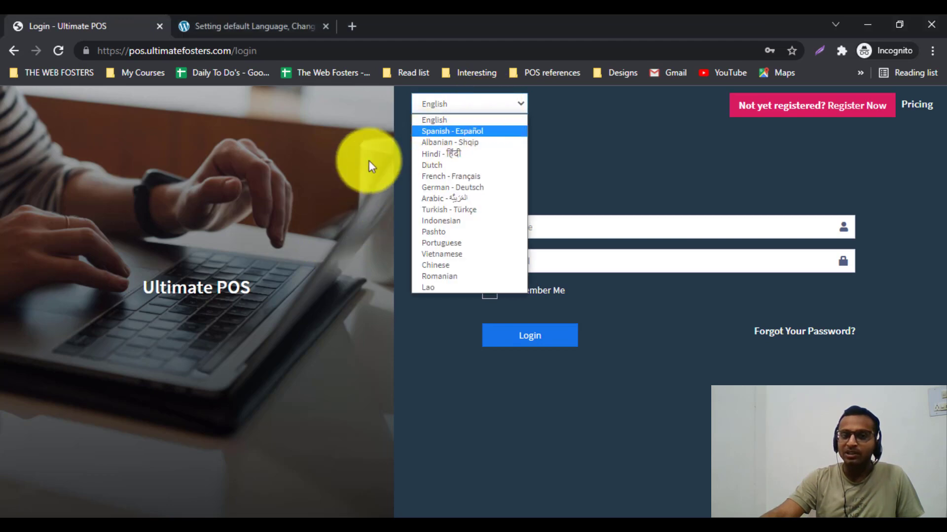
left_click(344, 172)
left_click(452, 111)
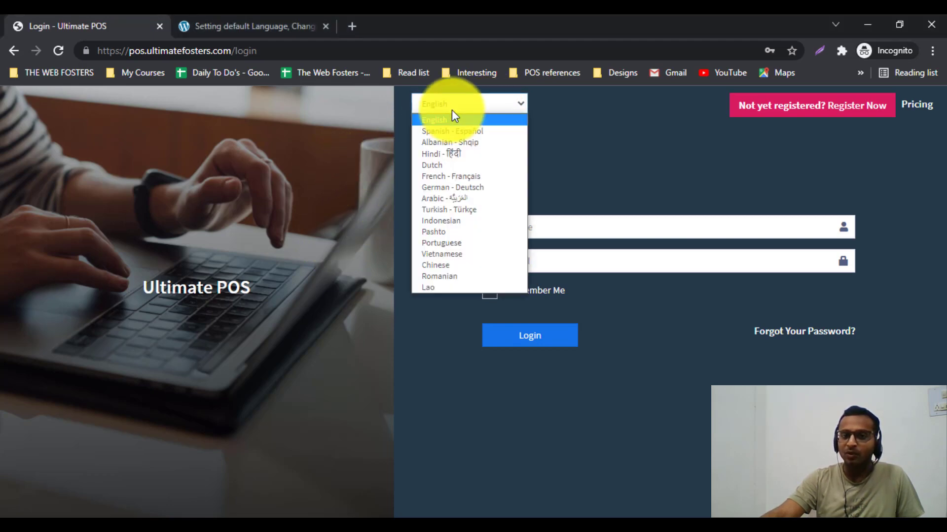
key("Down")
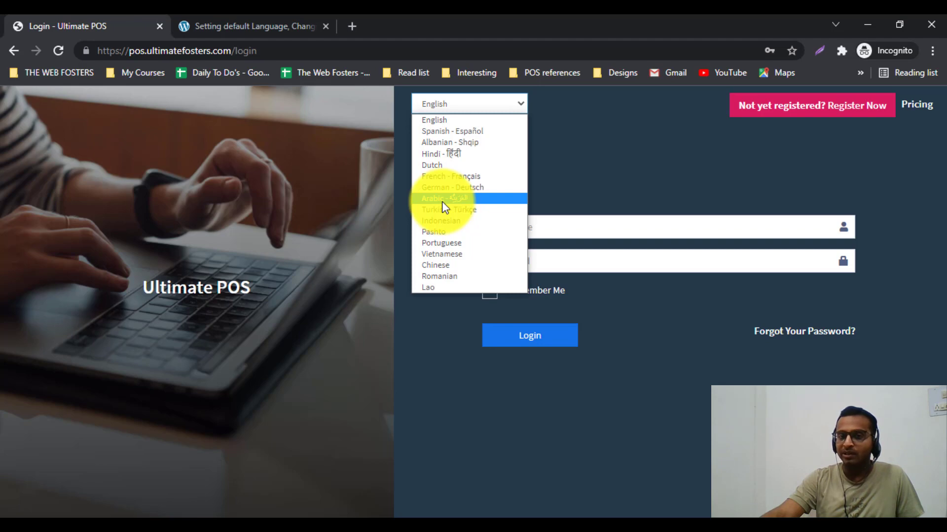
key("Down")
key("Down")
key("Down")
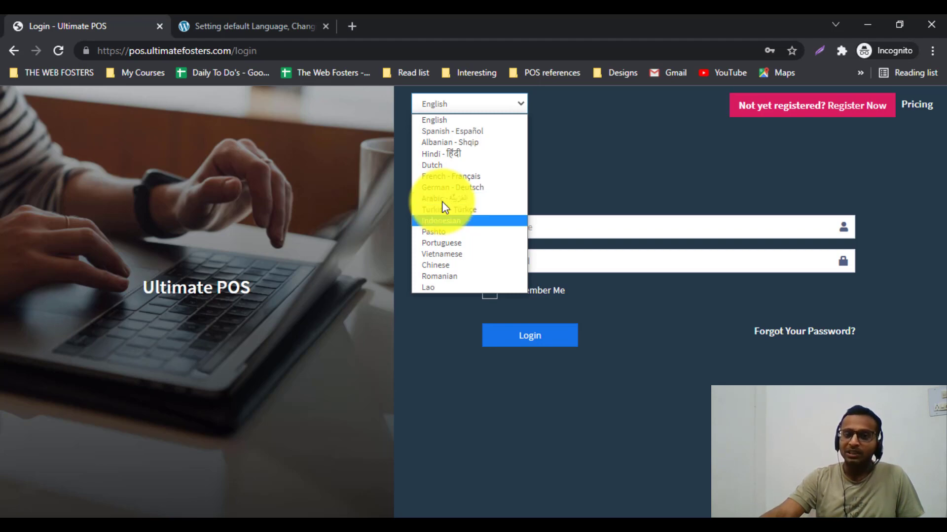
key("Down")
key("Down")
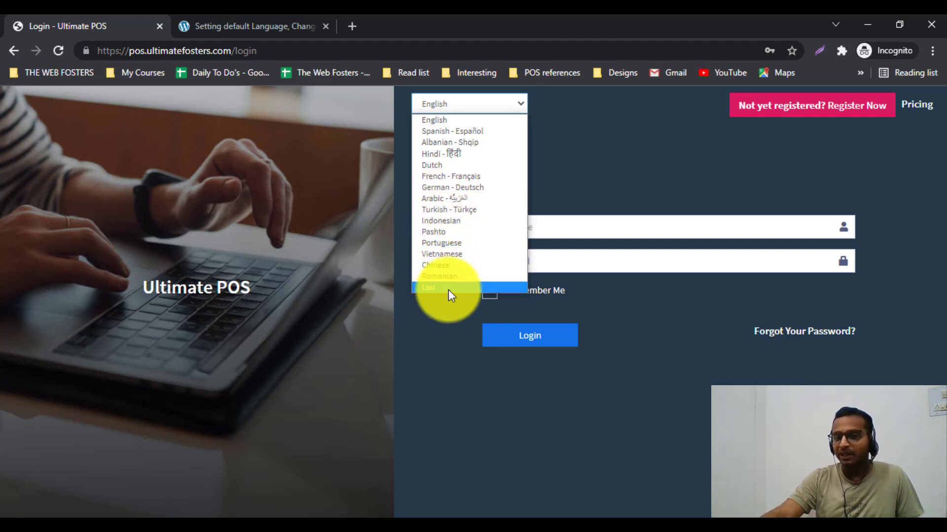
key("Up")
key("Up")
key("Up")
key("Up")
key("Up")
key("Up")
key("Up")
key("Up")
key("Up")
key("Up")
key("Up")
key("Up")
key("Up")
key("Up")
key("Up")
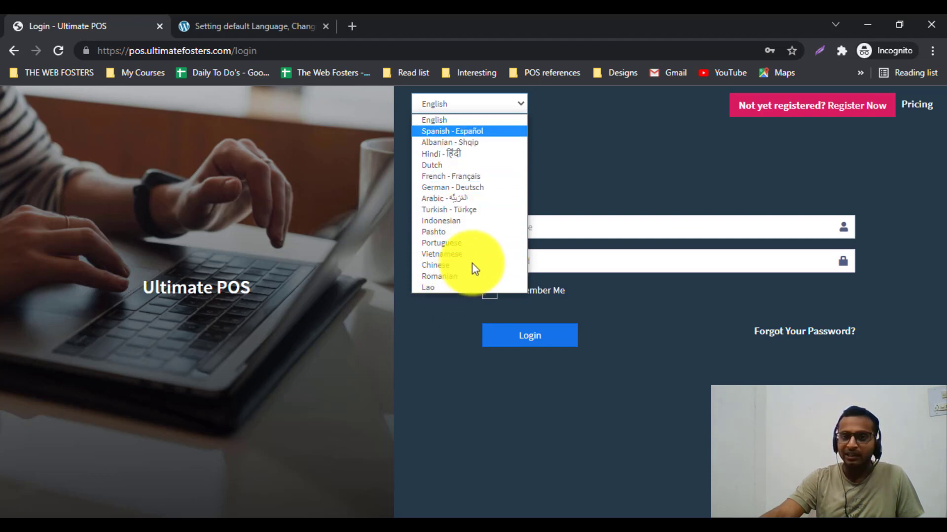
key("Return")
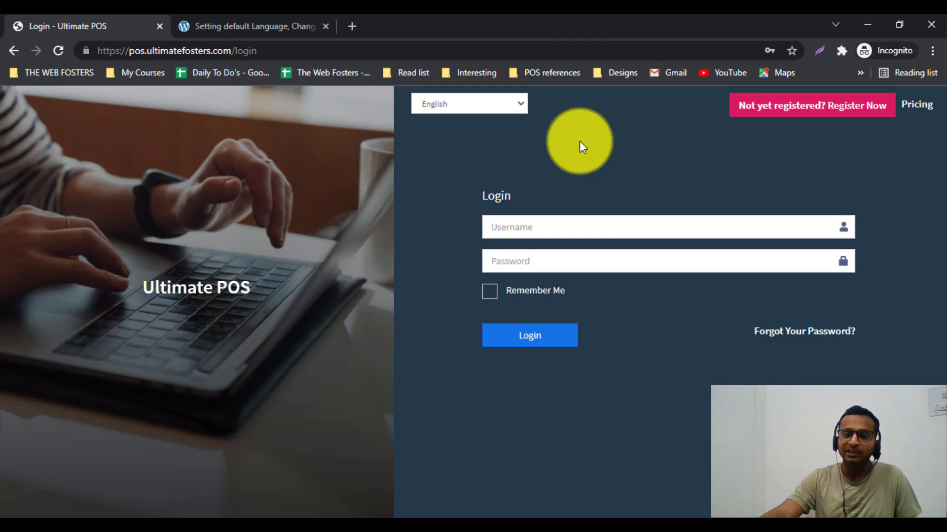
left_click(508, 109)
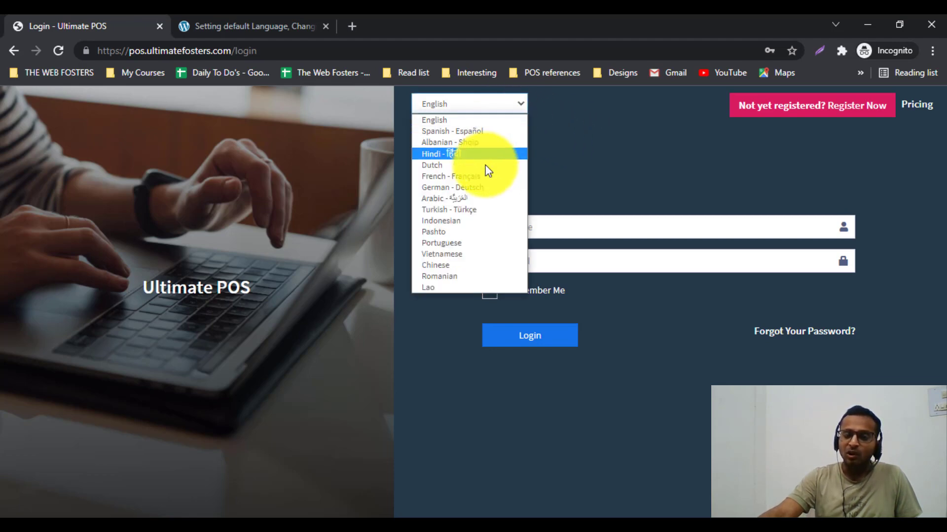
left_click(572, 160)
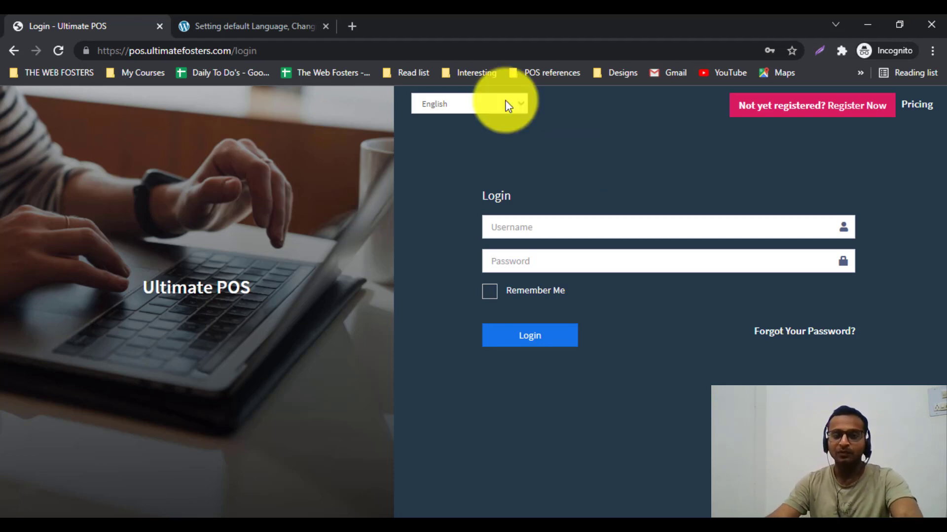
Step: Switch the login page to Spanish - Español, then to Hindi - हिंदी
left_click(470, 107)
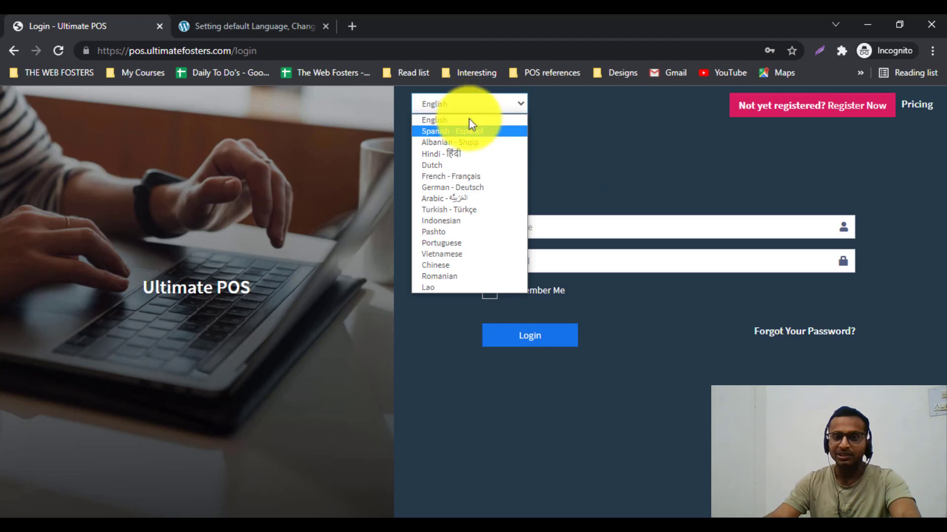
left_click(470, 131)
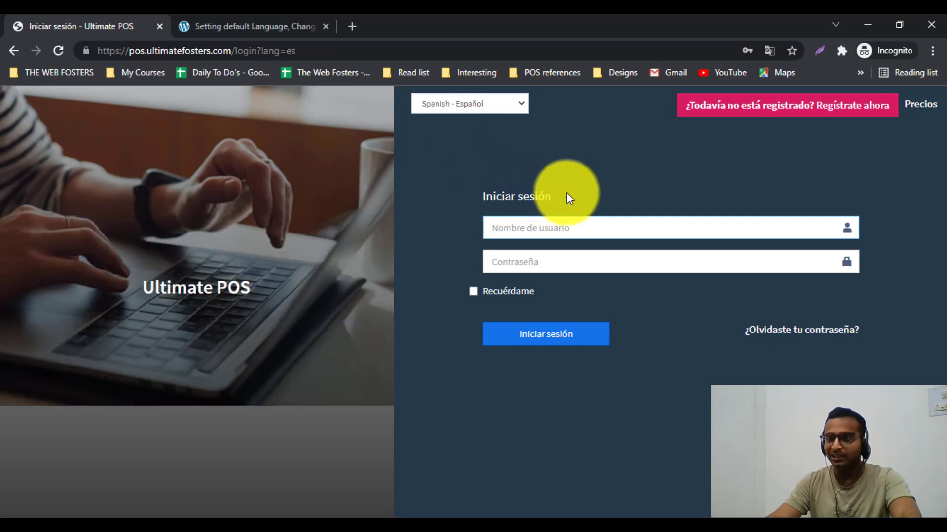
left_click(485, 110)
double_click(486, 113)
left_click(486, 112)
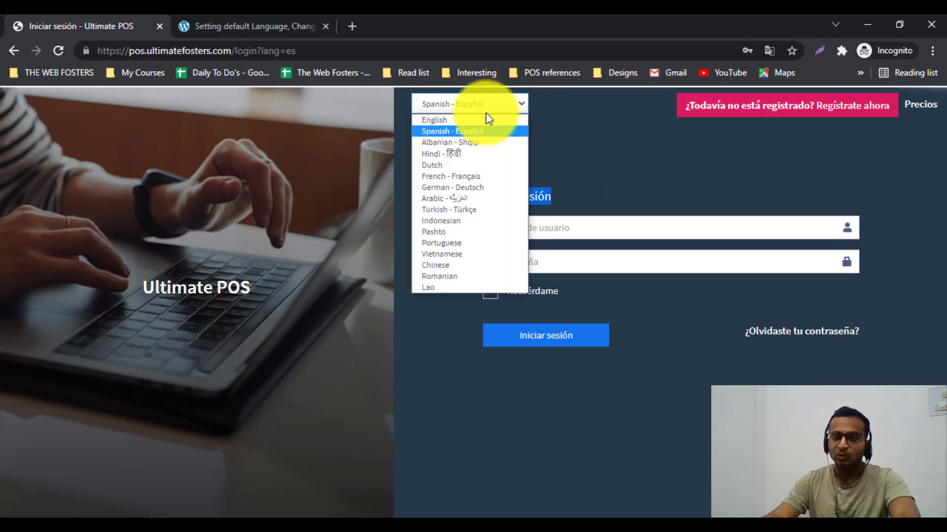
left_click(472, 154)
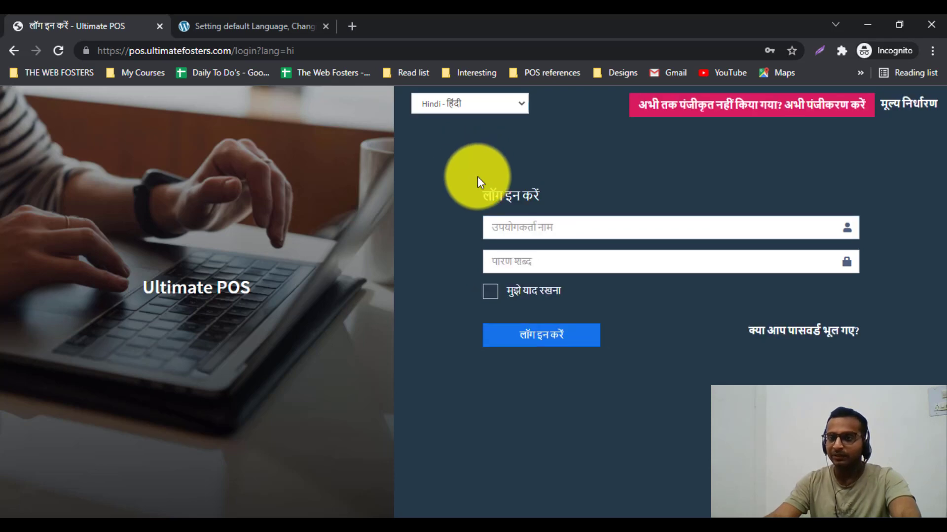
Step: Switch the login page back to English and confirm it stays selected
left_click(475, 108)
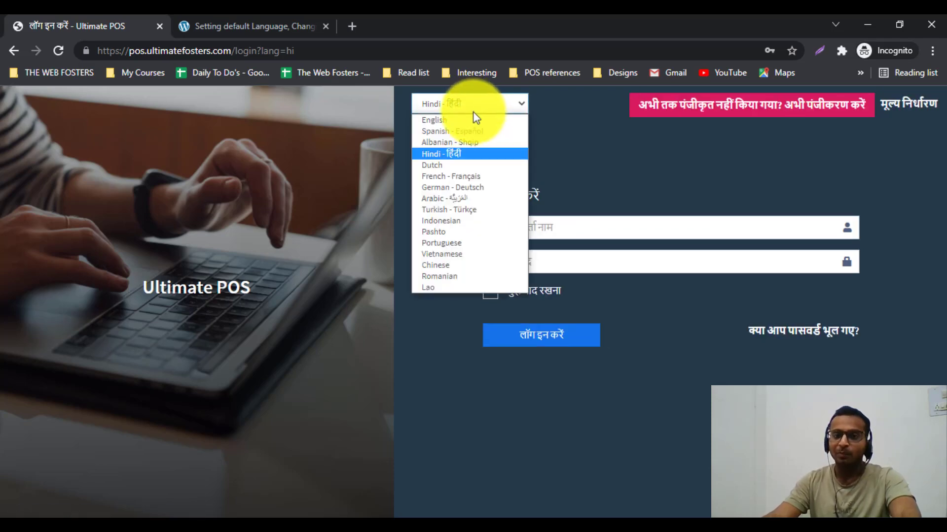
left_click(470, 120)
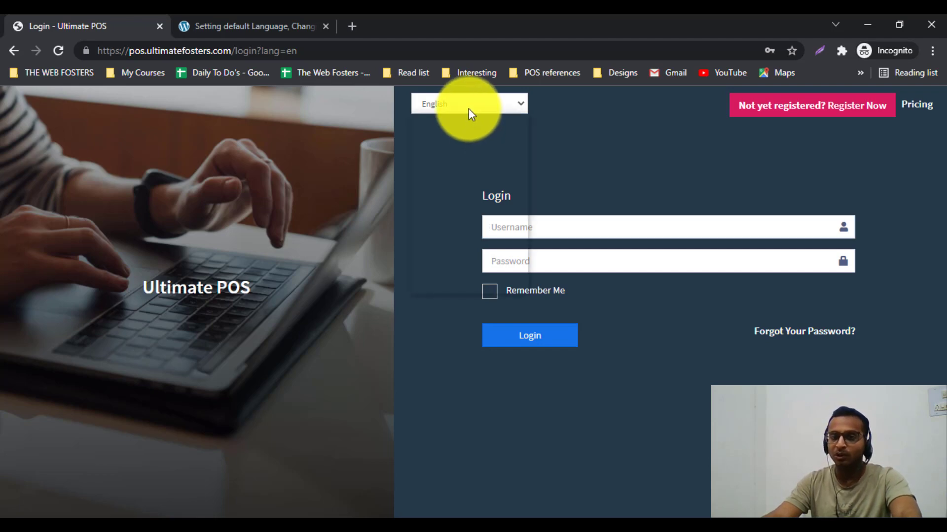
left_click(468, 108)
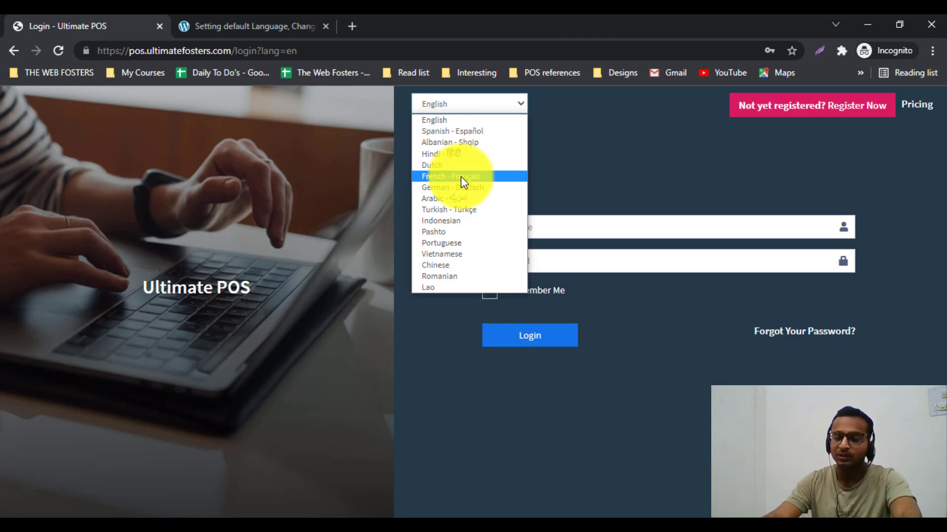
left_click(555, 175)
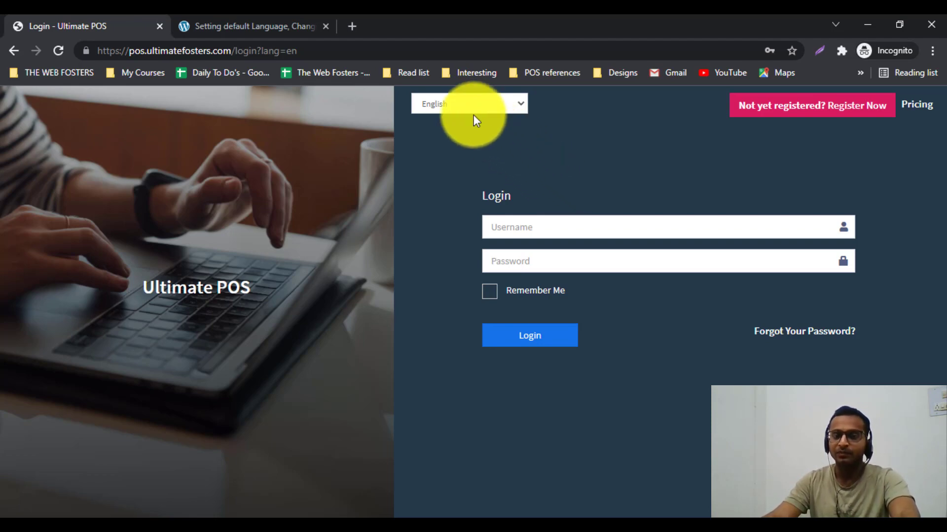
Step: Log in as superadmin with the account password to reach the Awesome Shop dashboard
left_click(526, 217)
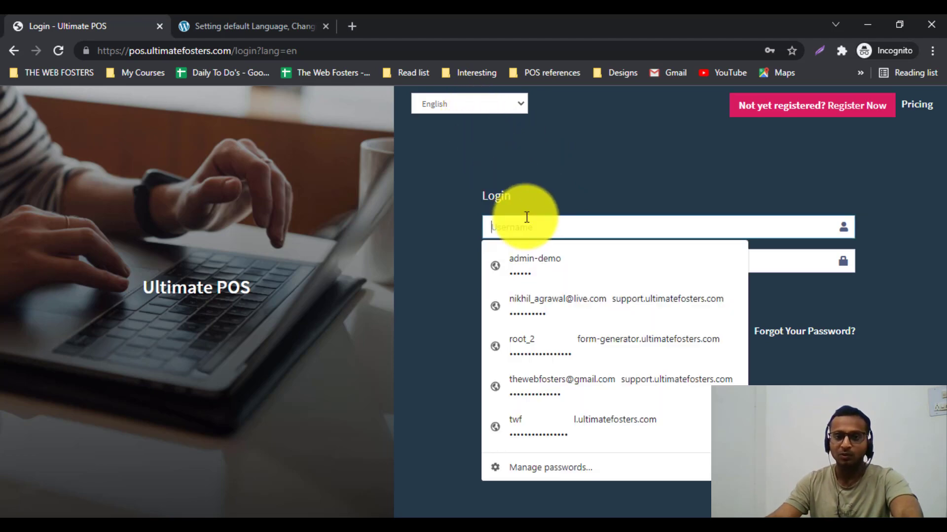
type("sup")
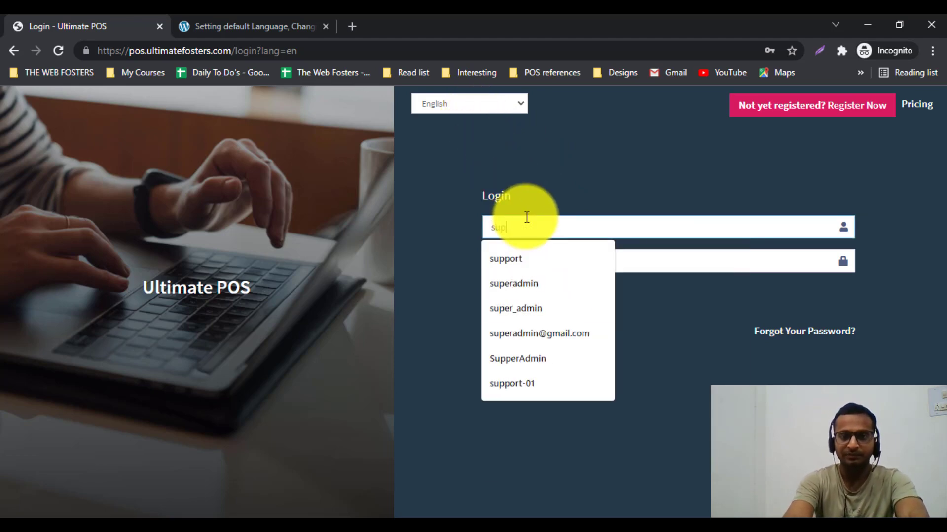
type("eradmin")
key("Tab")
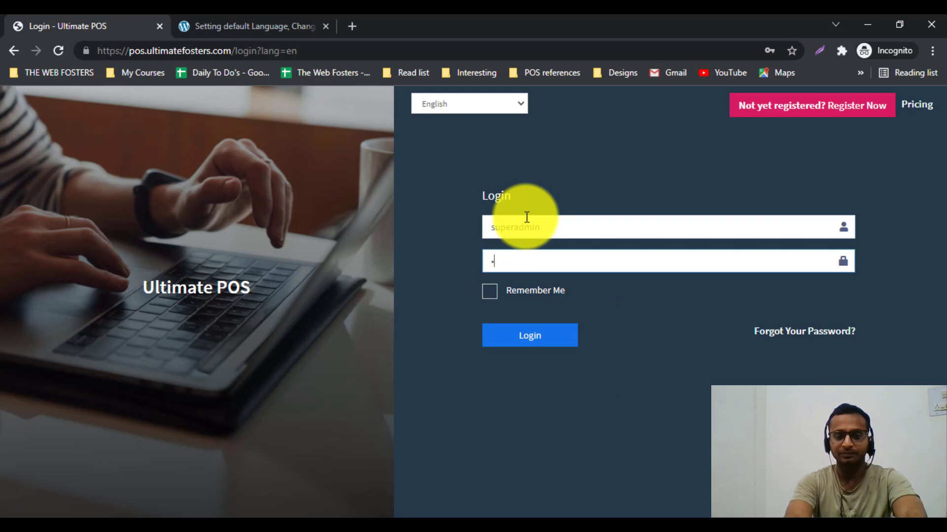
type("123456")
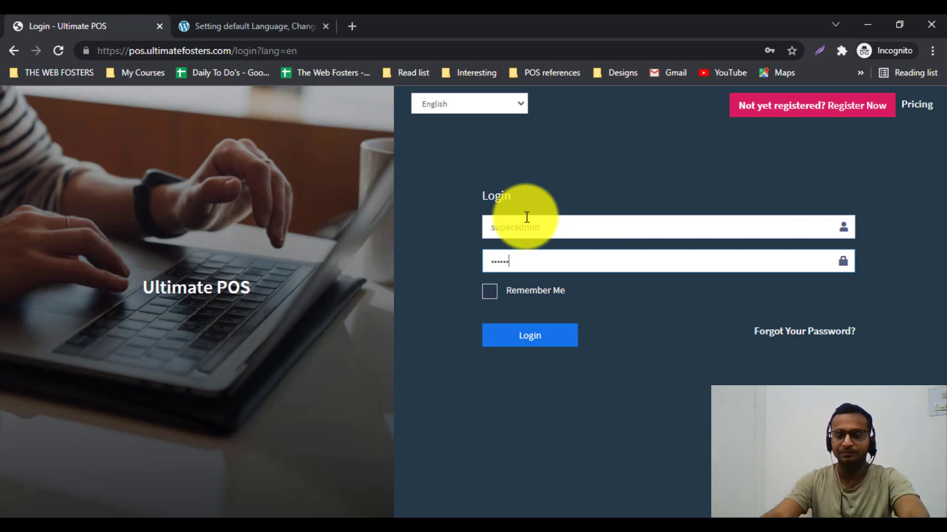
left_click(535, 342)
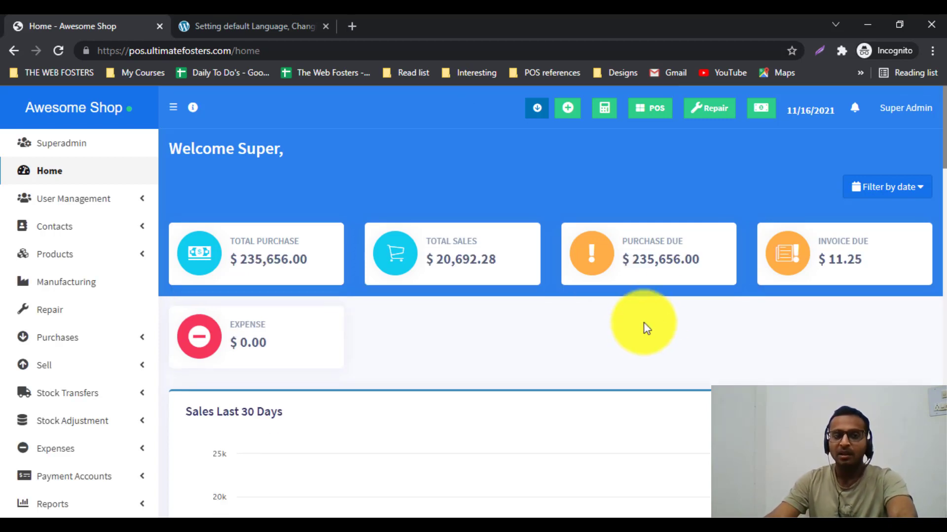
Step: Open My Profile from the Super Admin menu and choose Spanish - Español as language
left_click(894, 120)
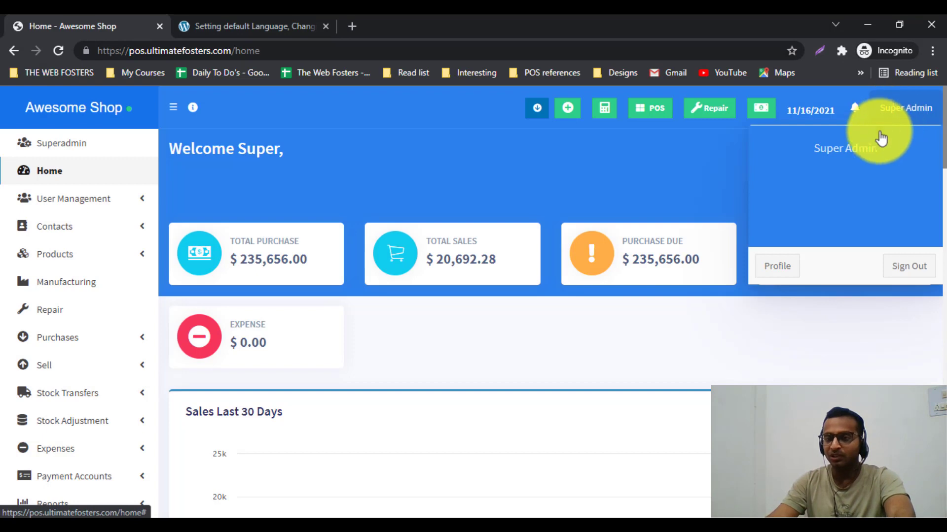
left_click(777, 266)
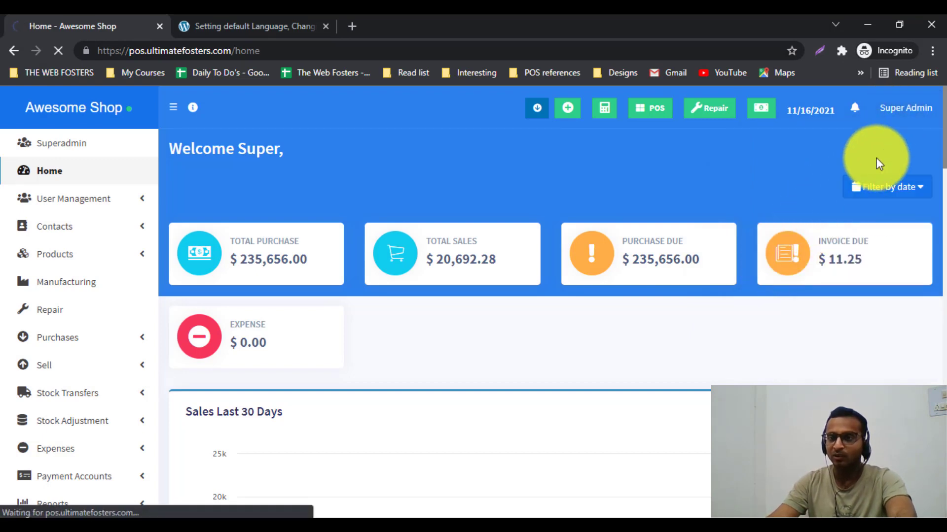
scroll(758, 209, "down", 4)
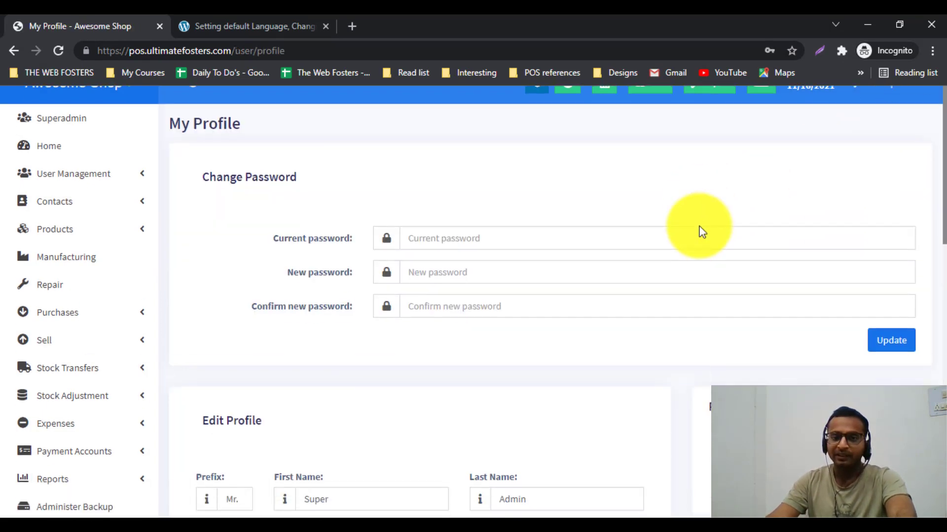
scroll(474, 300, "up", 3)
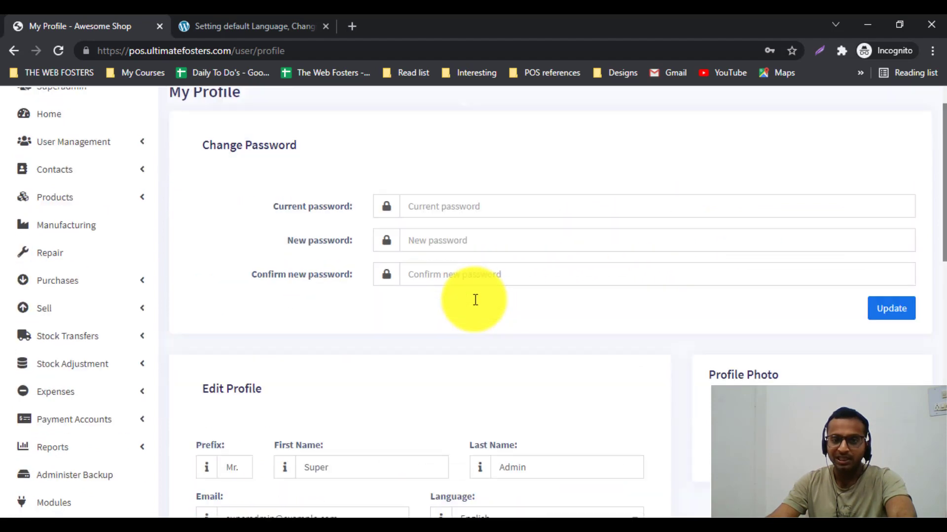
scroll(475, 300, "down", 4)
left_click(474, 305)
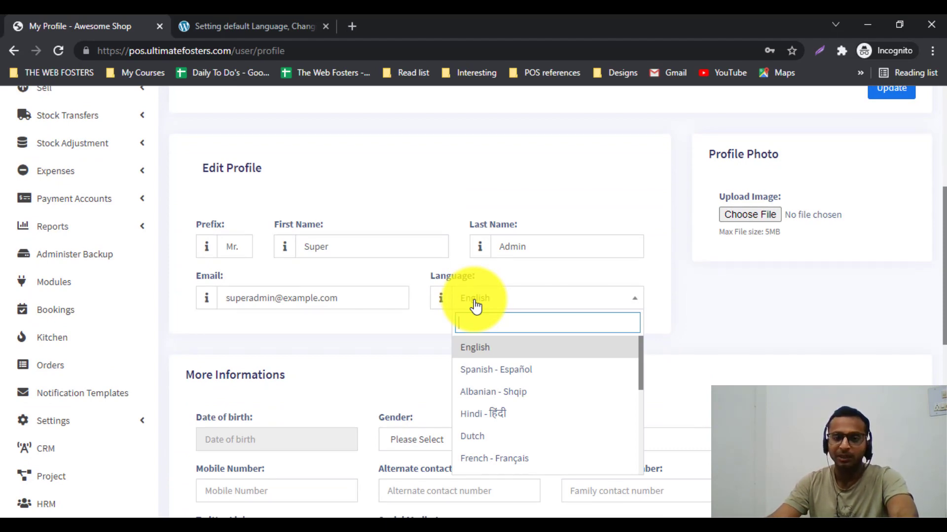
left_click(487, 370)
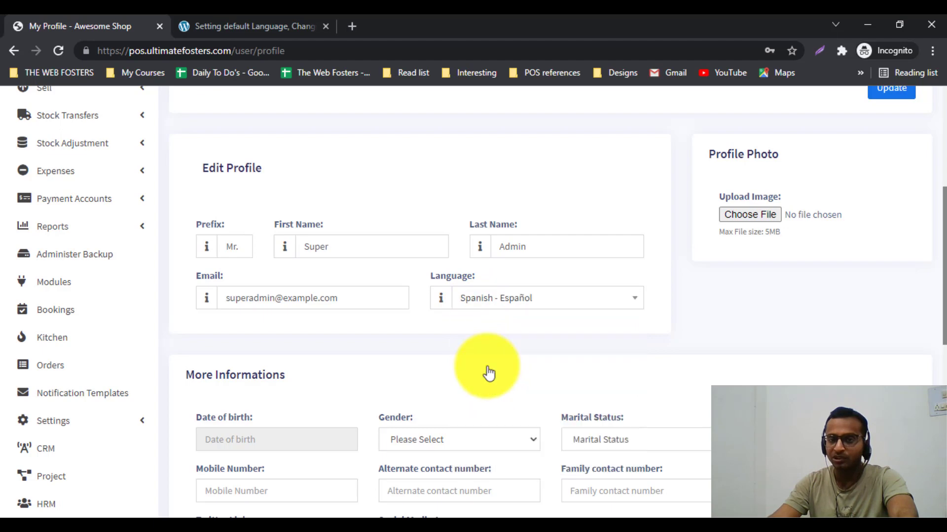
scroll(580, 327, "down", 10)
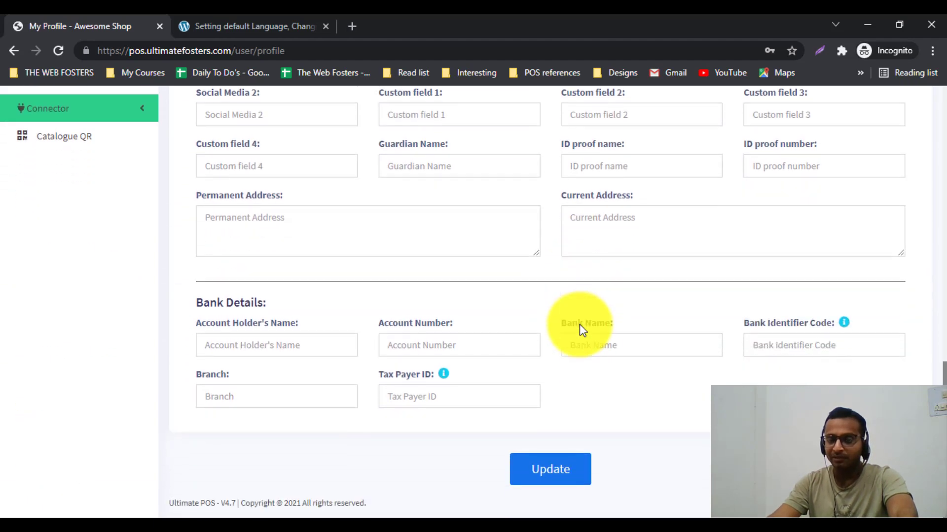
Step: Save the profile, dismiss the translation offer, and check the Spanish Mi perfil page
left_click(557, 472)
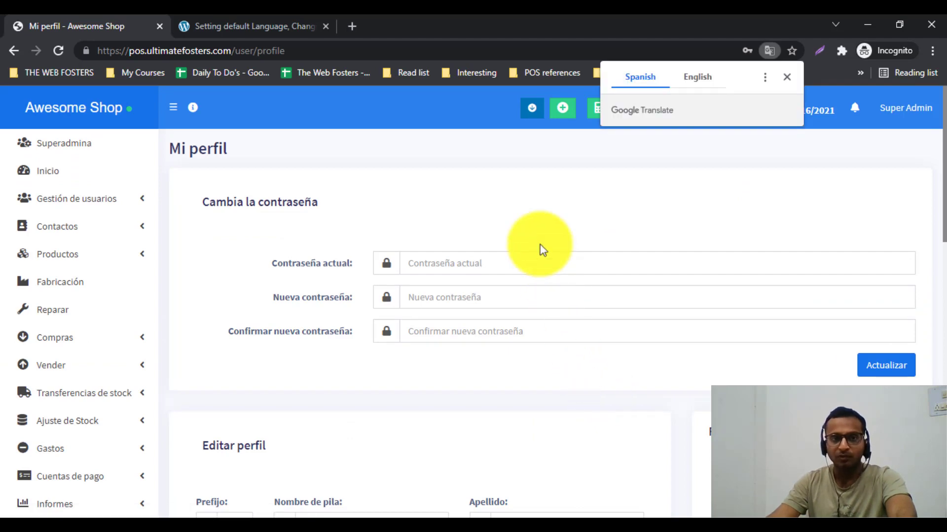
left_click(527, 212)
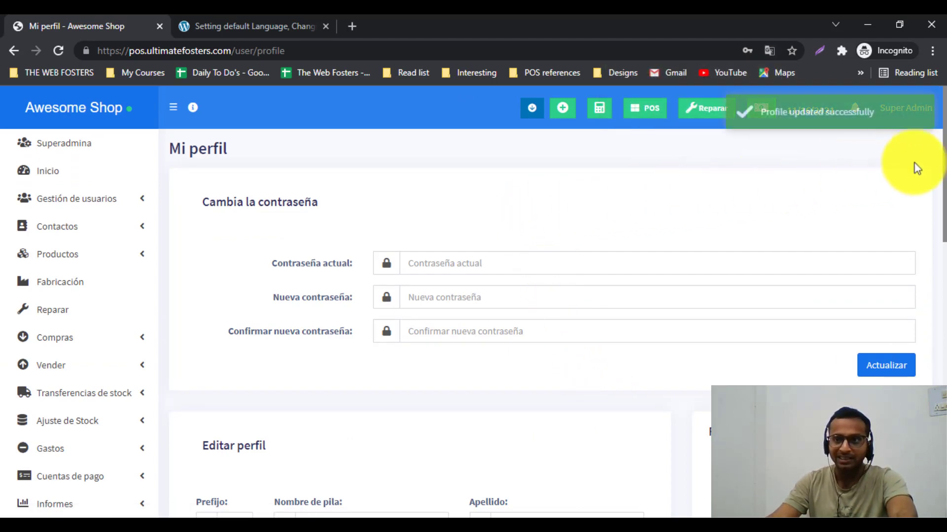
mouse_move(943, 158)
left_mouse_down()
mouse_move(942, 327)
mouse_move(943, 145)
left_mouse_up()
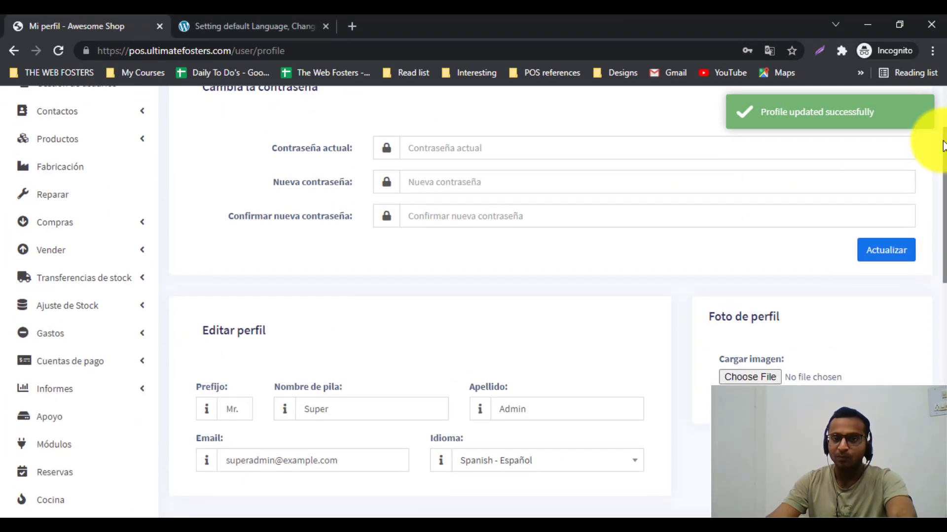
scroll(855, 147, "up", 3)
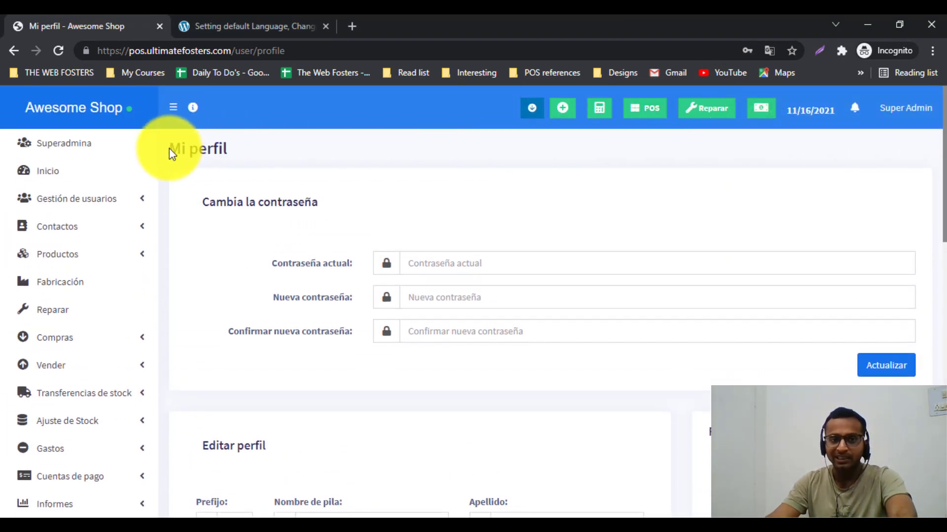
left_click_drag(170, 149, 238, 148)
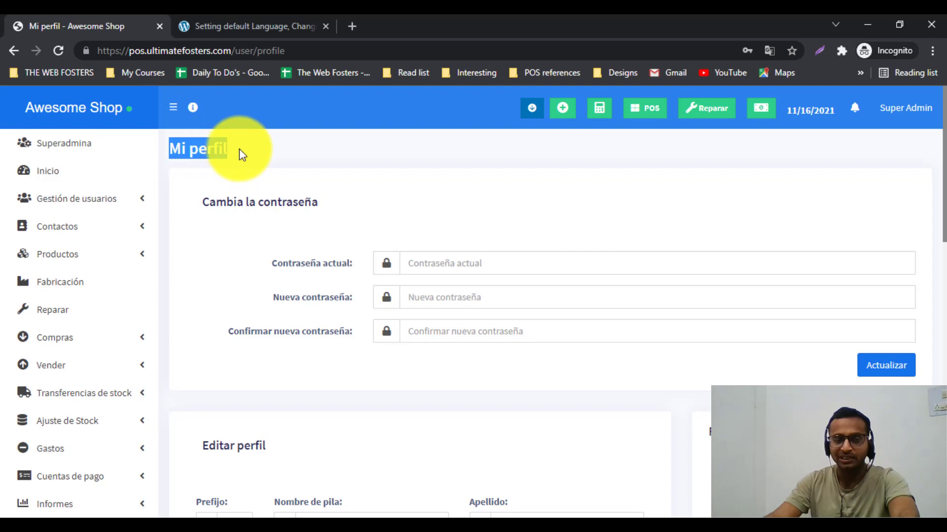
left_click(239, 148)
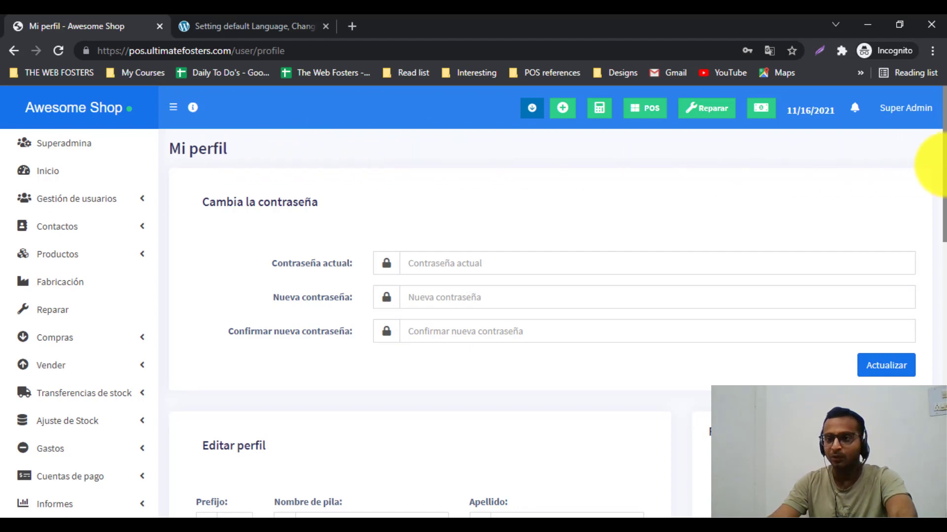
scroll(674, 241, "down", 4)
scroll(675, 242, "up", 4)
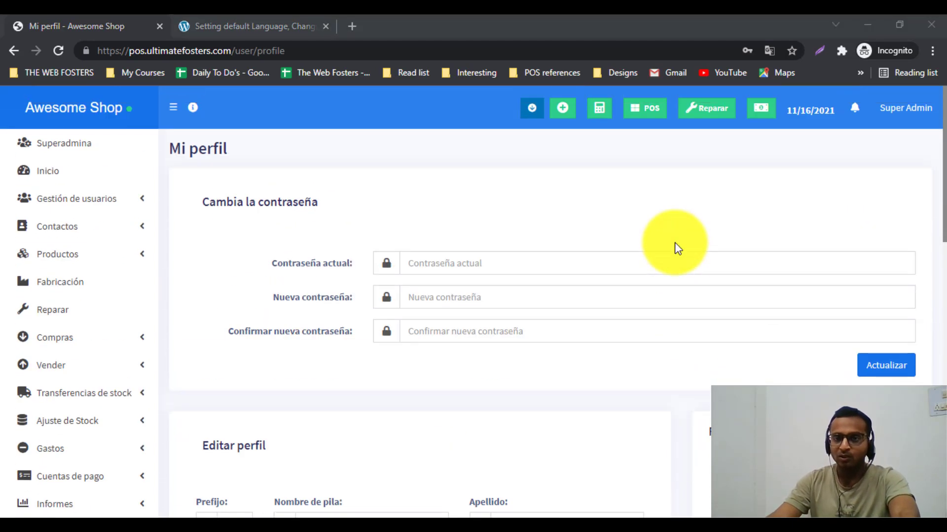
Step: In a new POS tab, sell the black and white Acer Aspire E 15 for $843.75 cash
right_click(640, 112)
left_click(649, 125)
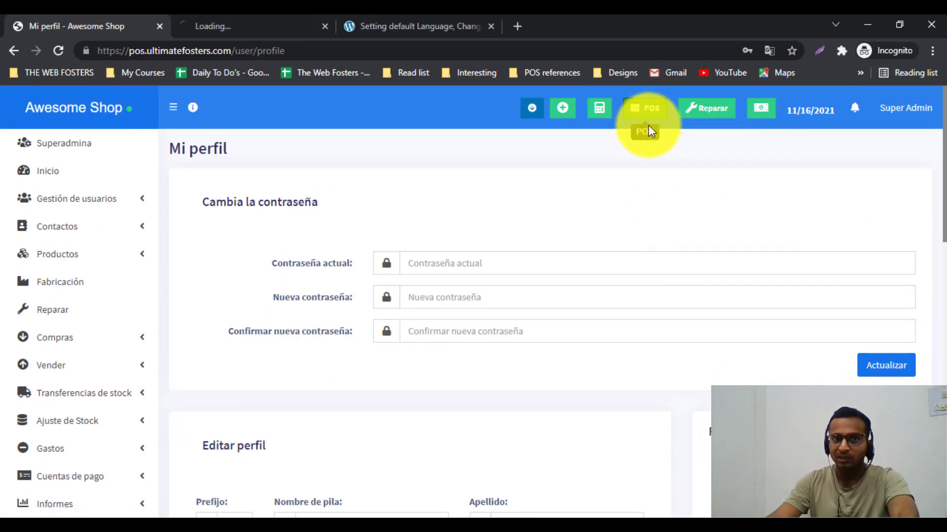
left_click(218, 28)
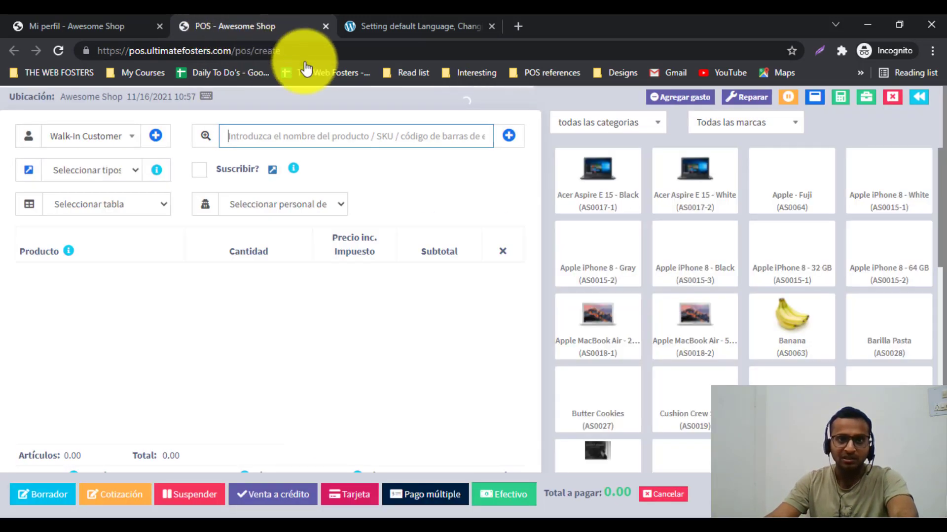
left_click(610, 185)
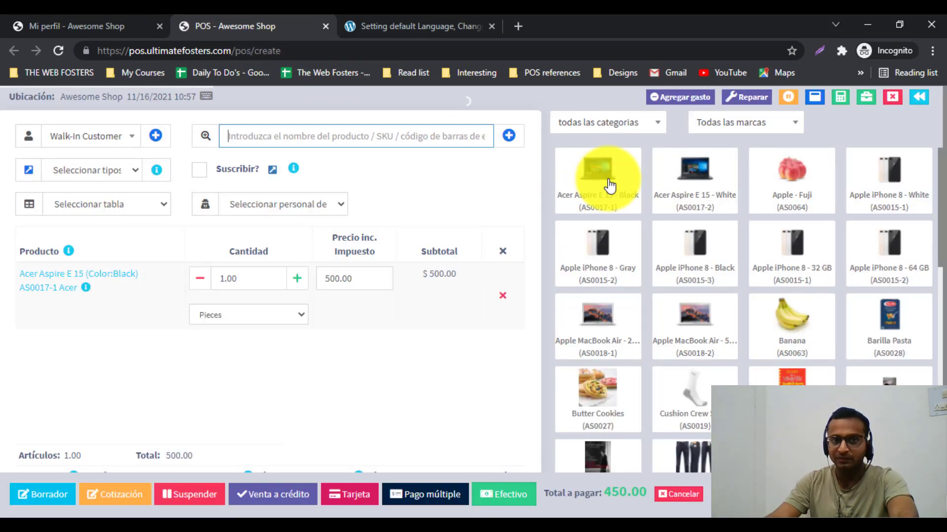
left_click(688, 185)
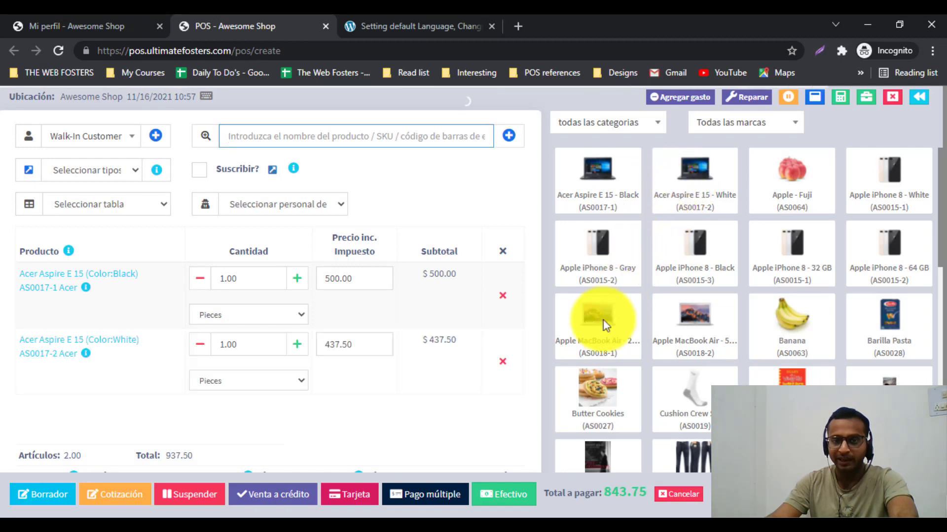
left_click(499, 499)
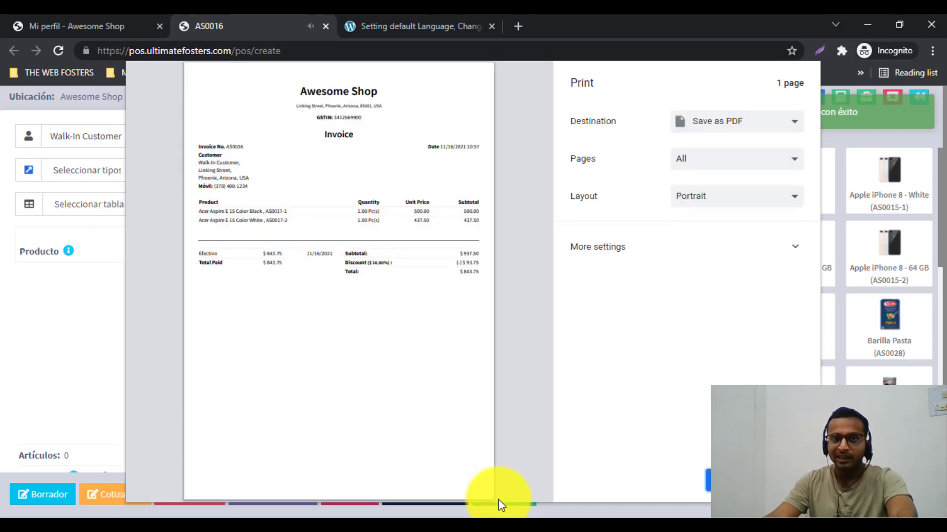
Step: Zoom into invoice AS0016's preview and inspect its header, product rows and Efectivo label
left_click_drag(268, 240, 477, 299)
left_click(479, 301)
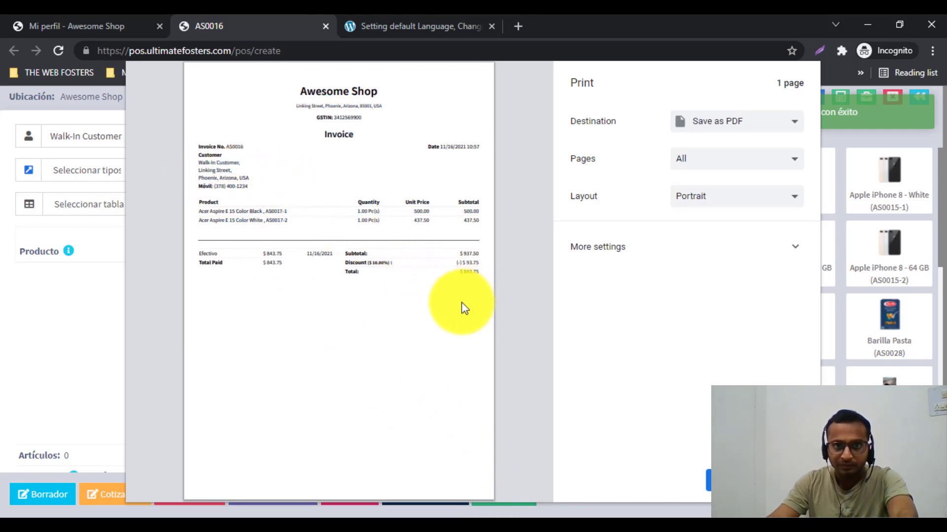
scroll(461, 303, "up", 1)
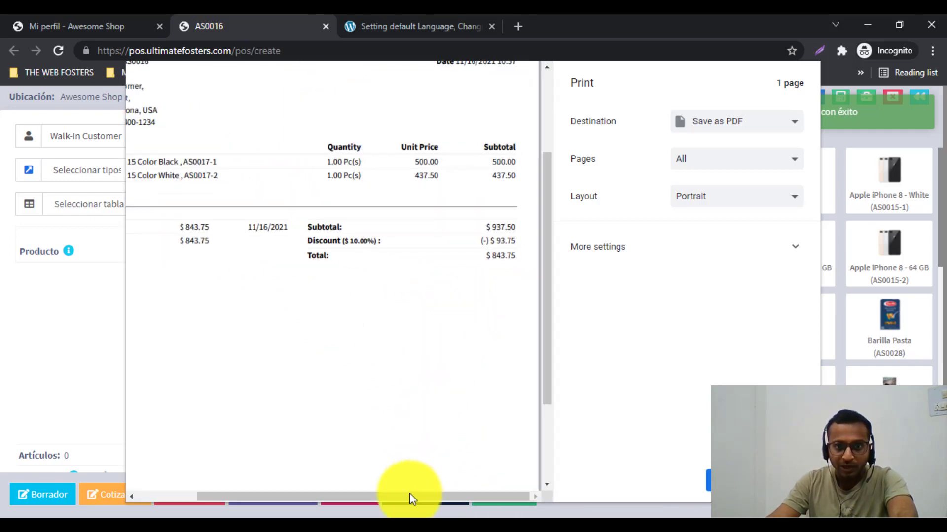
left_click_drag(410, 496, 309, 496)
scroll(220, 387, "up", 1)
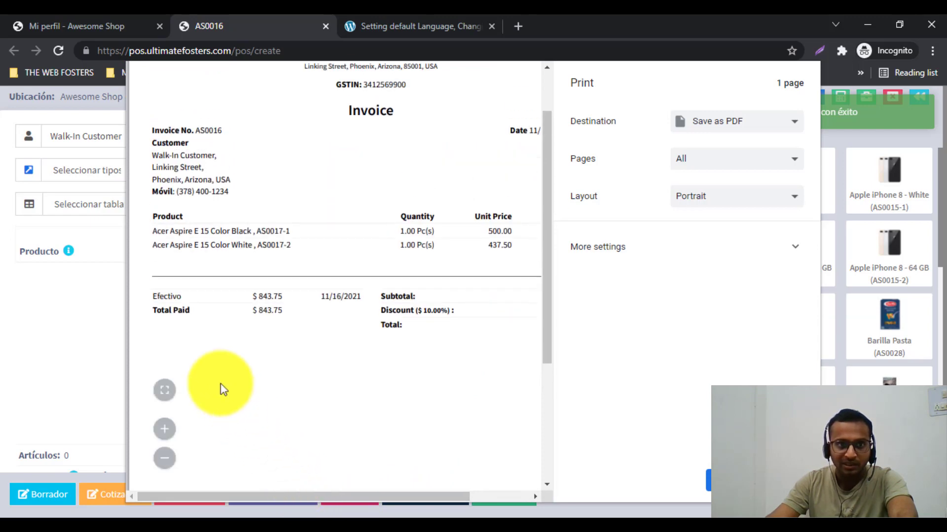
left_click_drag(152, 295, 196, 295)
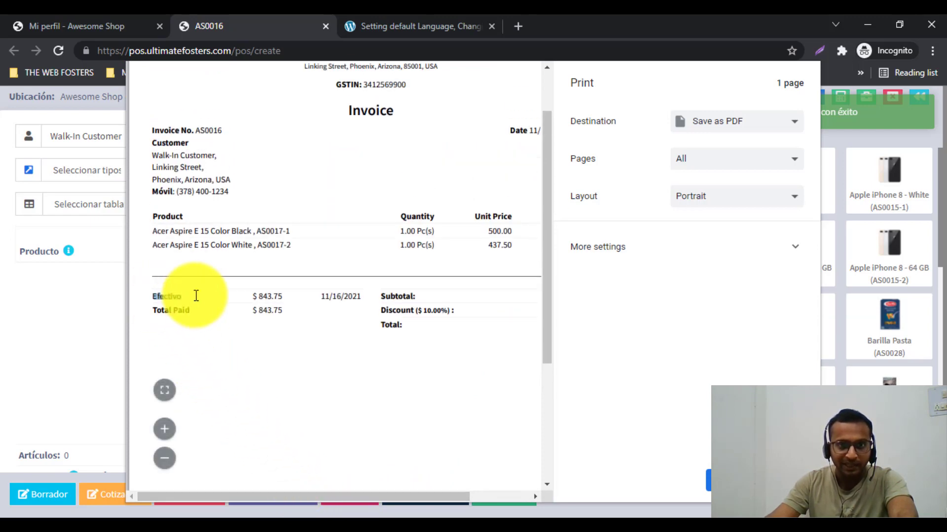
left_click(153, 130)
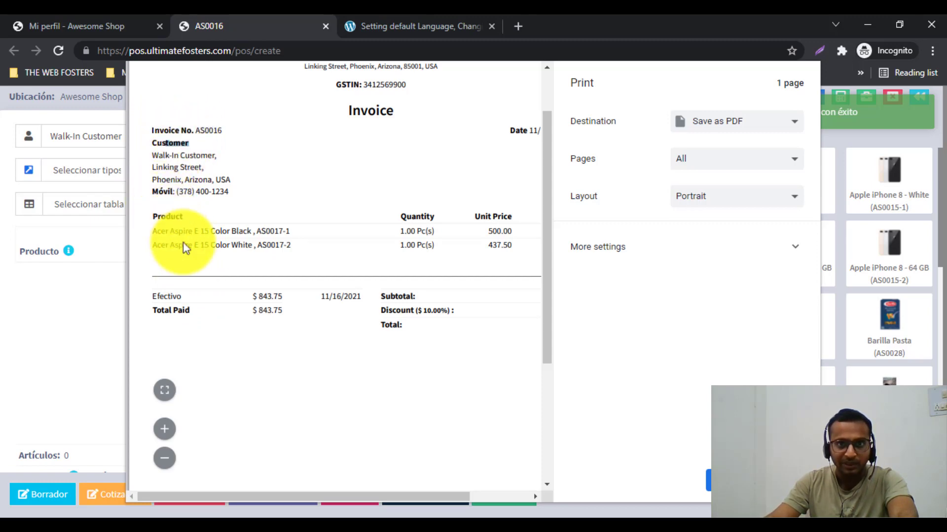
Step: Check the invoice's Discount label and totals, then cancel the print preview
left_click_drag(326, 495, 412, 491)
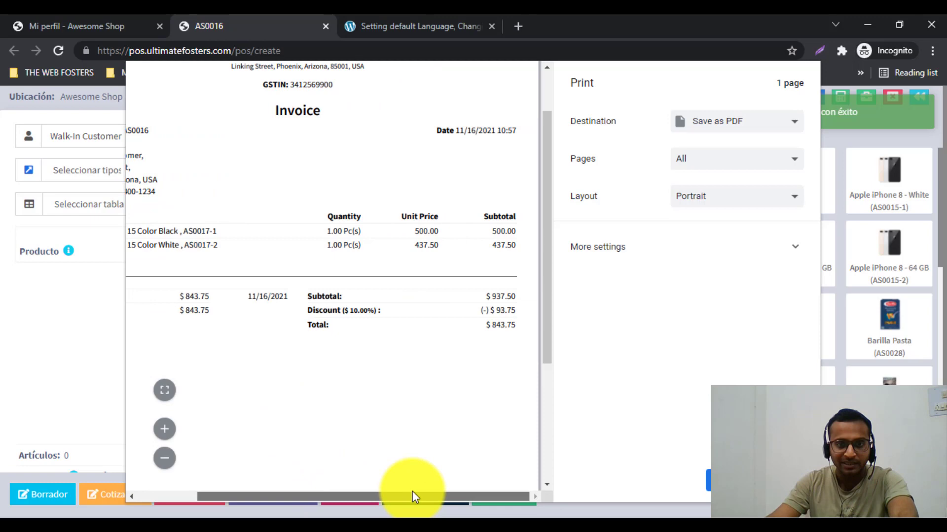
double_click(313, 316)
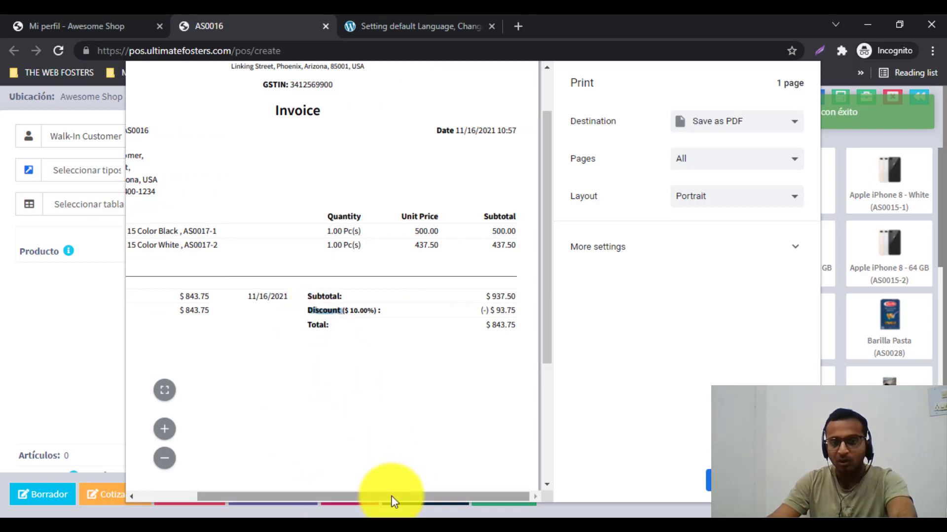
left_click_drag(391, 496, 302, 497)
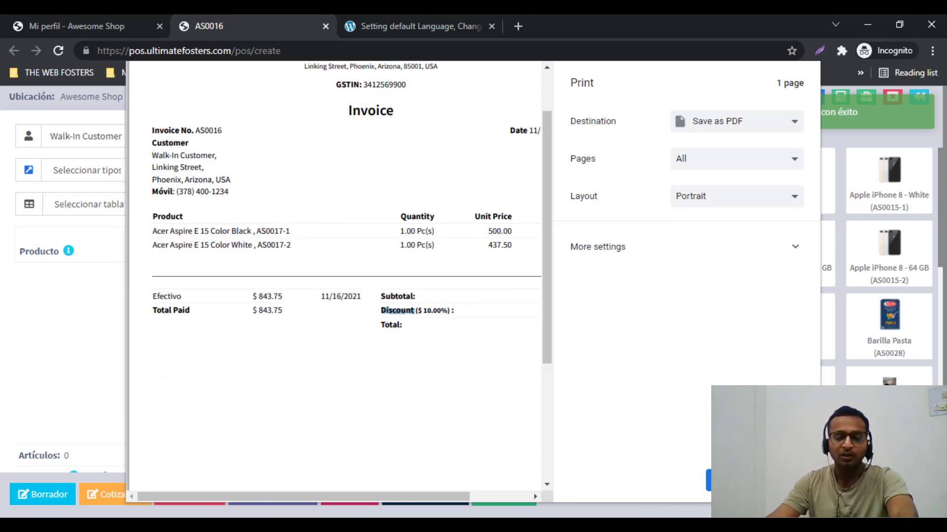
scroll(335, 276, "up", 2)
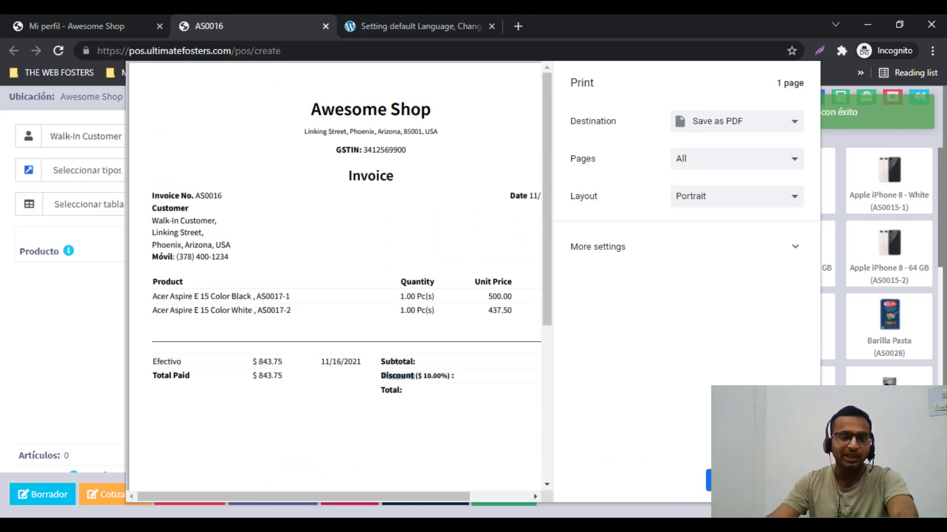
left_click(165, 194)
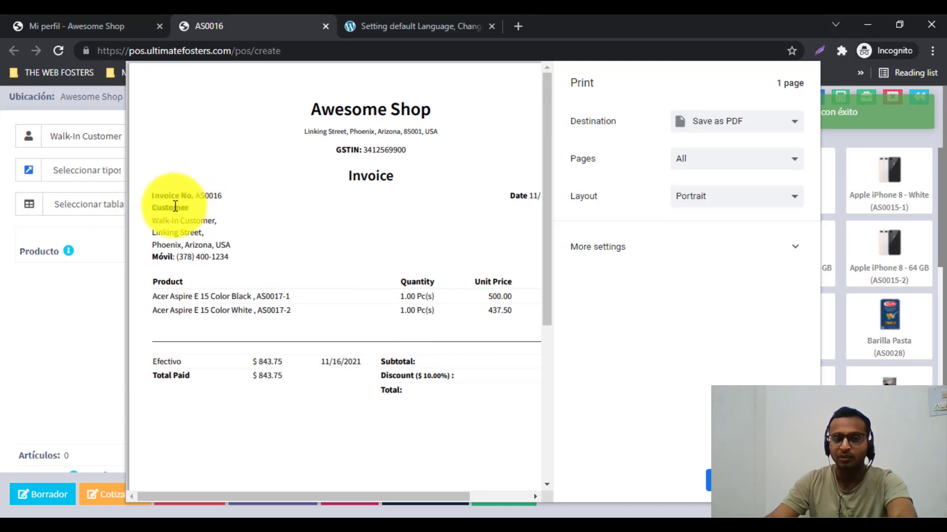
left_click(683, 480)
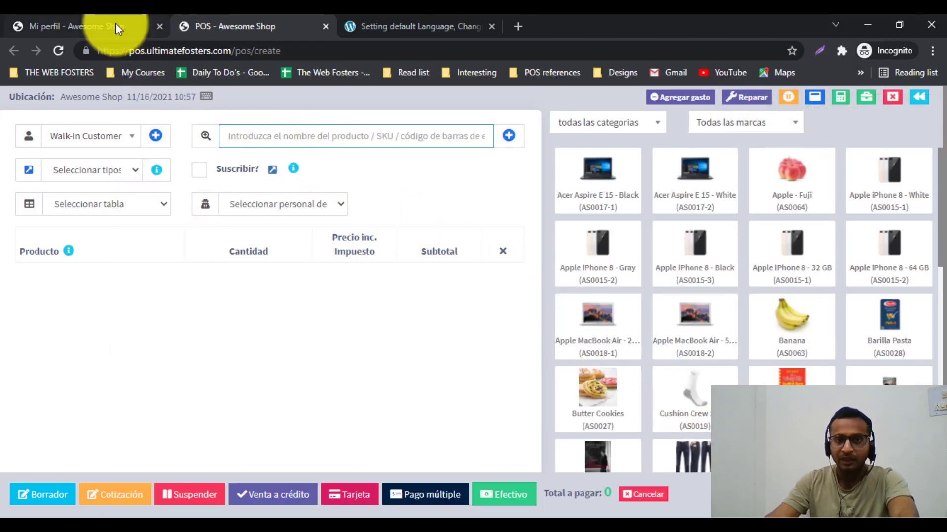
Step: Return to the Mi perfil tab and set the profile language to English
left_click(122, 29)
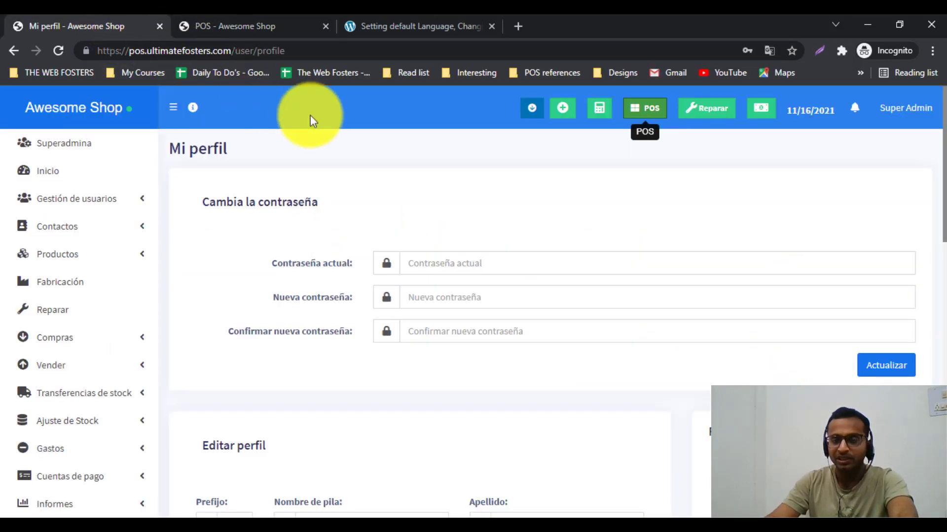
scroll(499, 205, "down", 10)
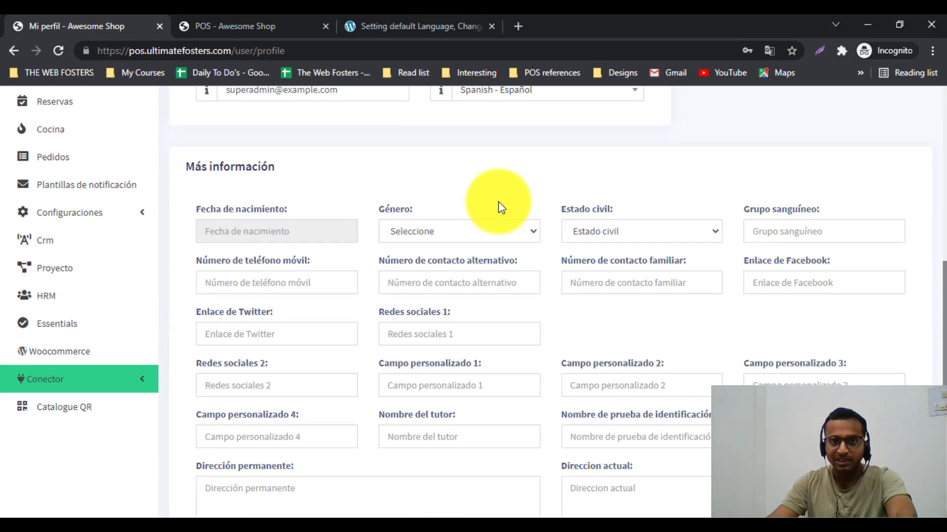
scroll(499, 208, "up", 3)
left_click(482, 229)
left_click(479, 278)
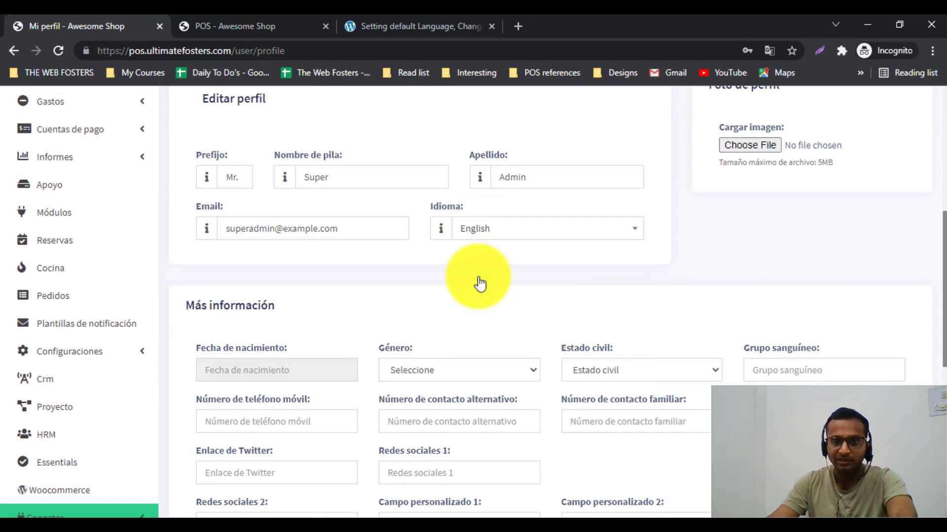
scroll(480, 281, "down", 8)
scroll(481, 281, "up", 7)
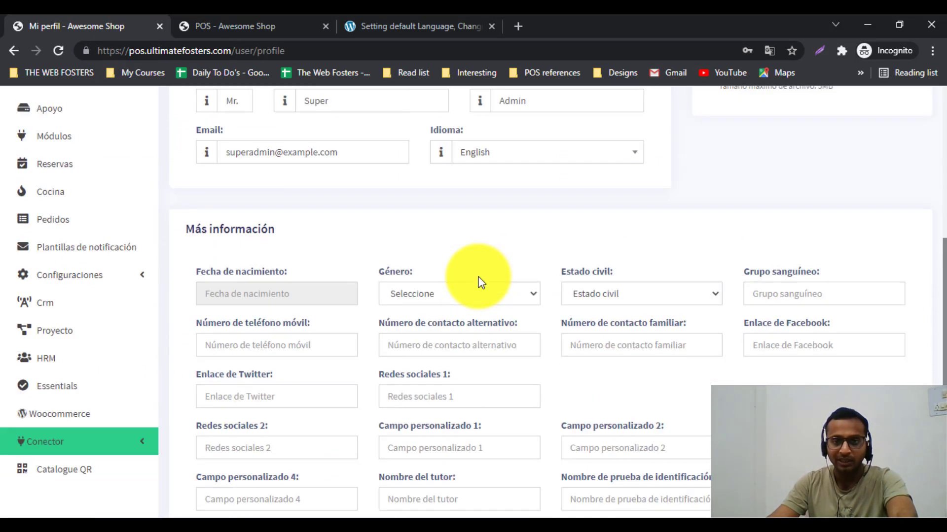
Step: Search 'ar' in the language list, pick Arabic and save the profile with Actualizar
left_click(471, 157)
scroll(493, 272, "down", 1)
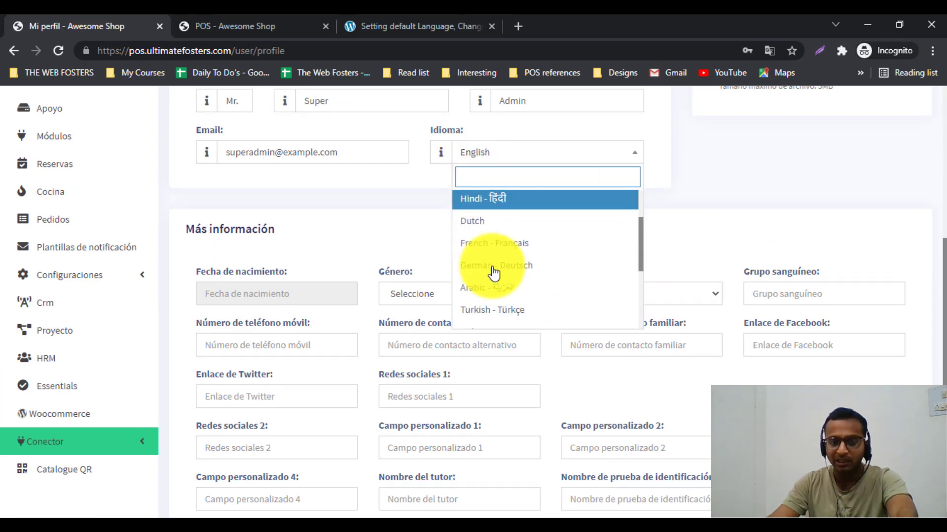
type("ar")
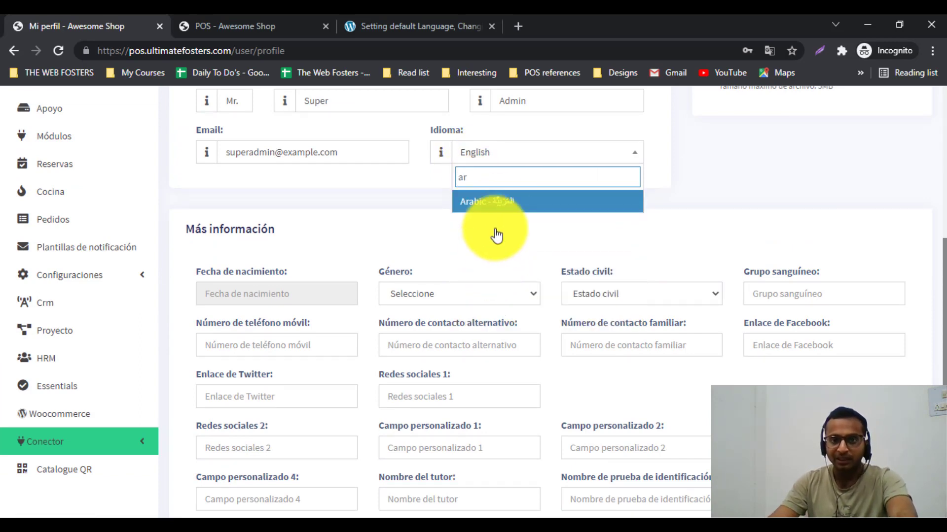
left_click(495, 203)
scroll(499, 207, "down", 7)
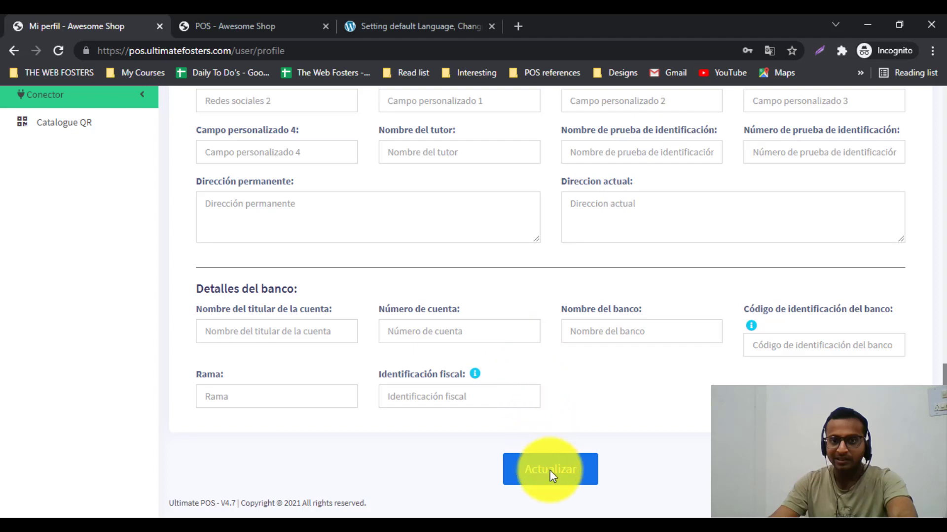
left_click(549, 470)
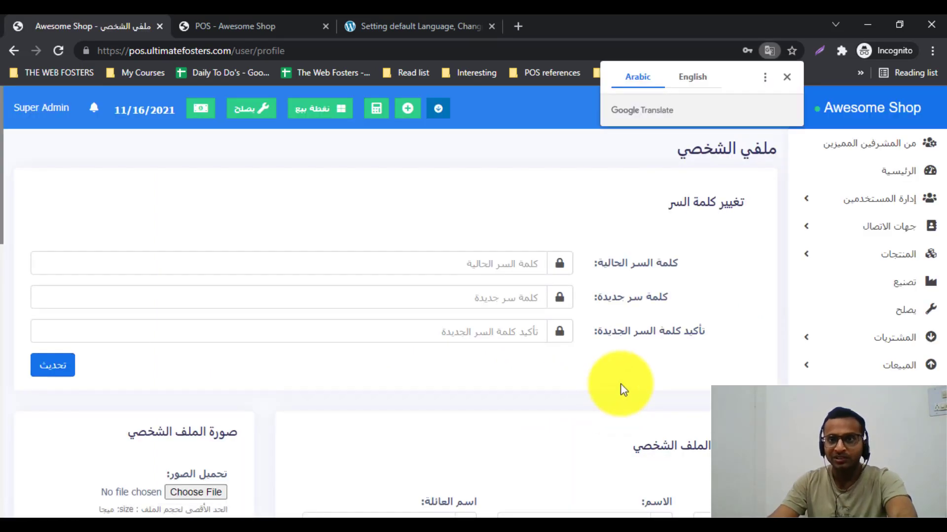
Step: Dismiss the translation offer and go Home > Contacts > Suppliers in the Arabic layout
left_click(785, 80)
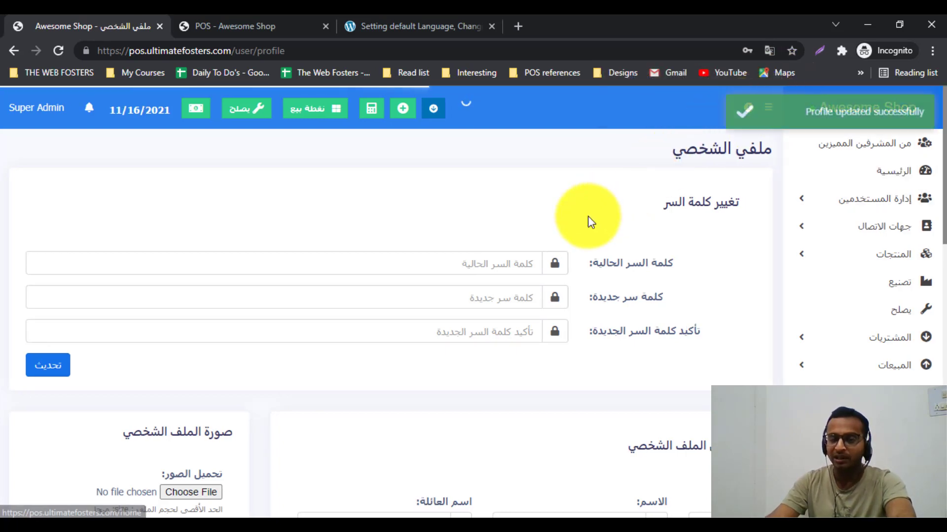
scroll(591, 222, "down", 15)
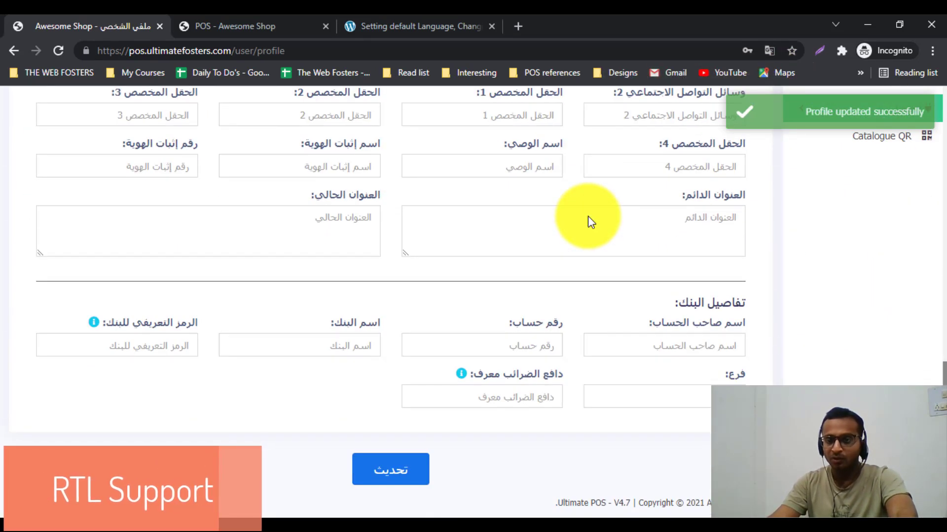
scroll(931, 167, "up", 15)
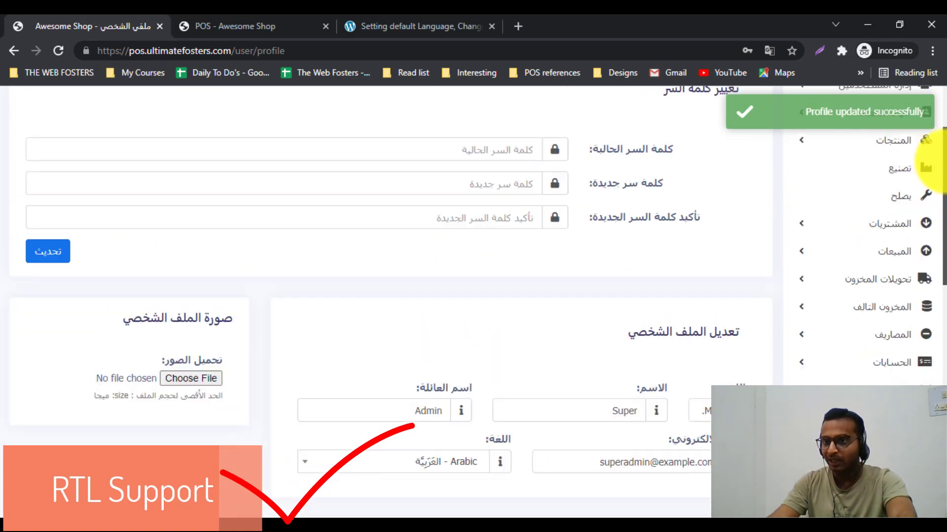
left_click(904, 180)
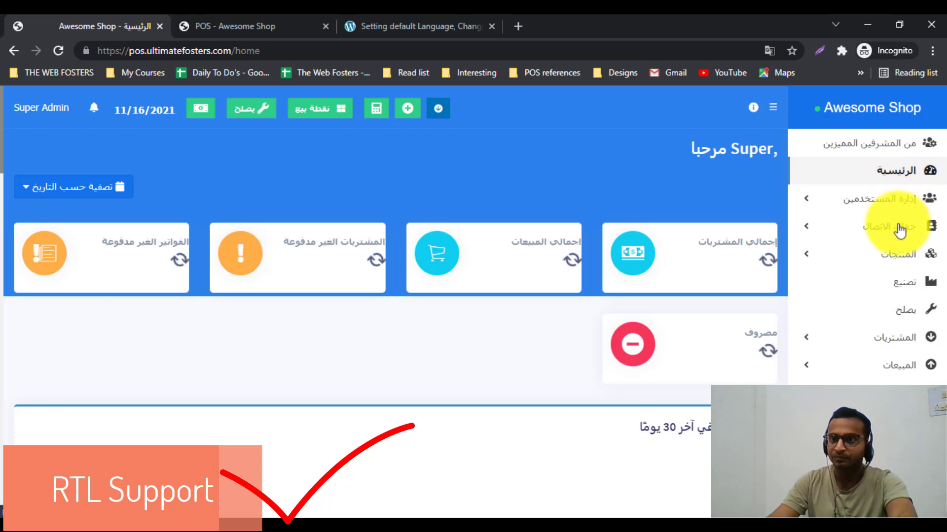
left_click(900, 233)
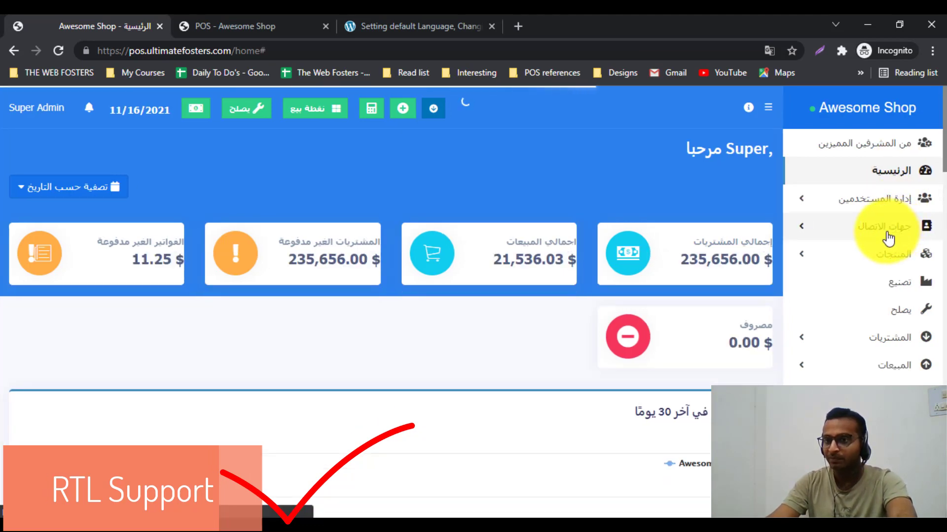
left_click(885, 235)
left_click(906, 257)
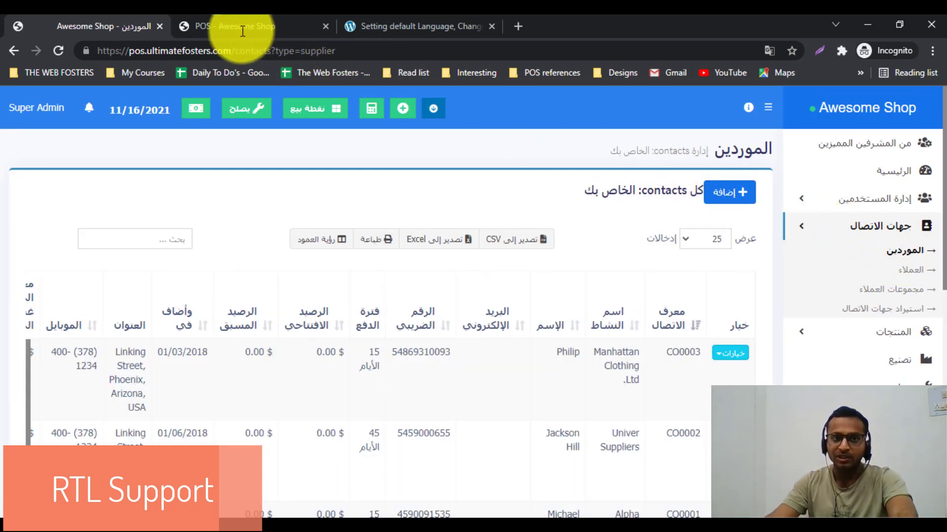
Step: Reload the POS tab in Arabic and quick-pay one Apple - Fuji for $11.25 cash
left_click(241, 30)
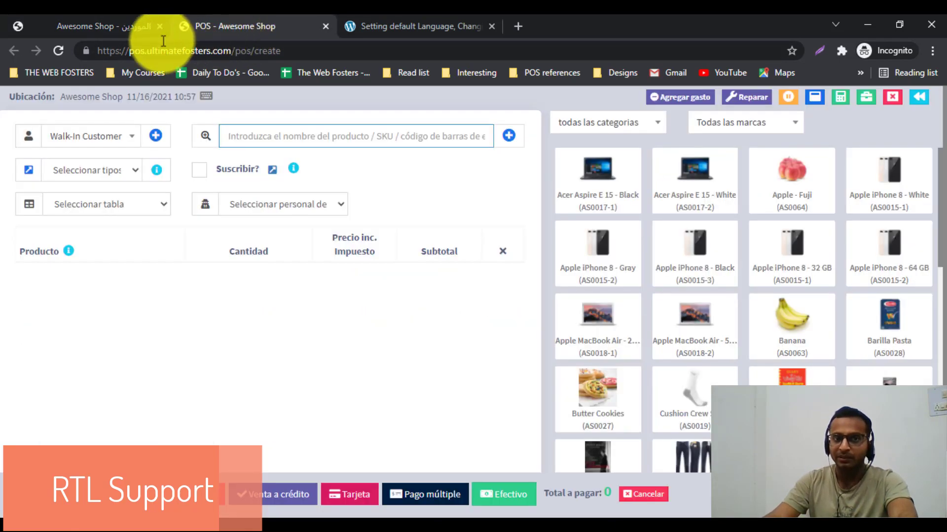
left_click(59, 51)
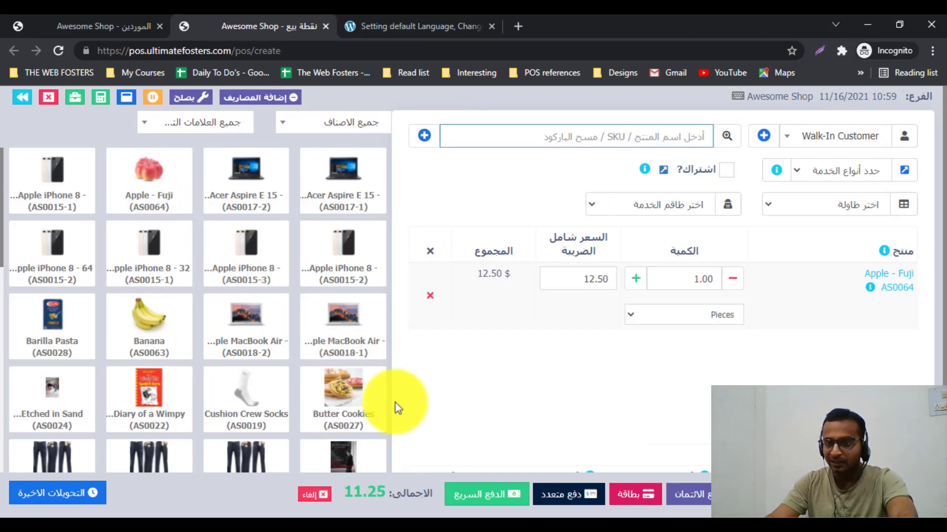
left_click(502, 504)
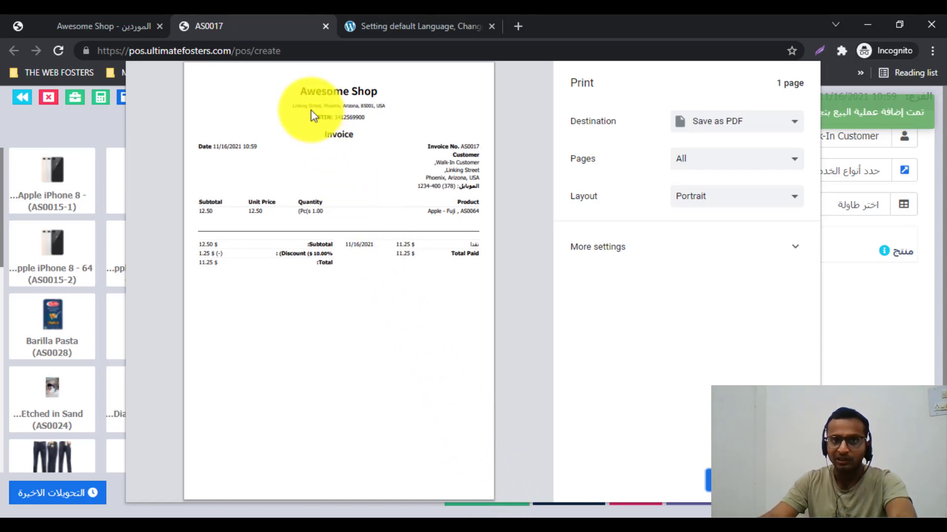
Step: Inspect invoice AS0017's number and Customer lines, then cancel the print preview
left_click_drag(301, 88, 419, 289)
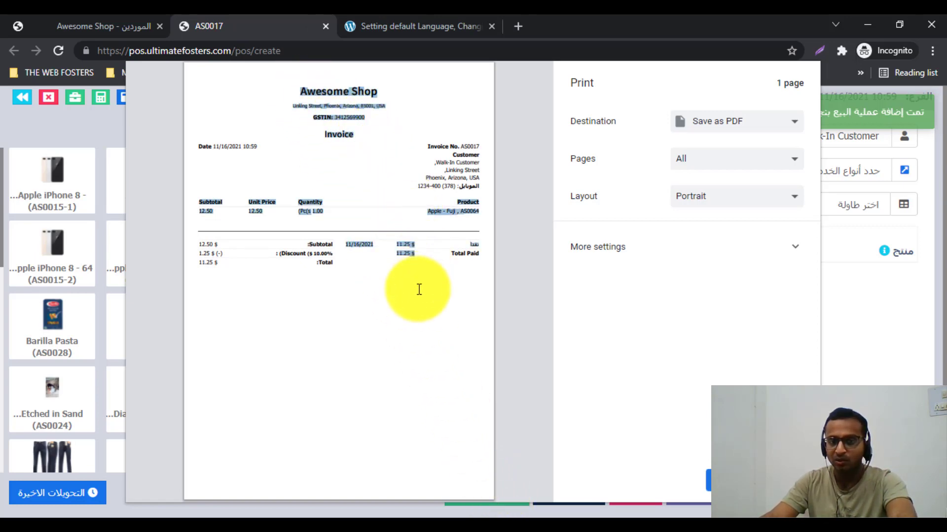
left_click(419, 289)
left_click_drag(427, 170, 444, 145)
double_click(473, 154)
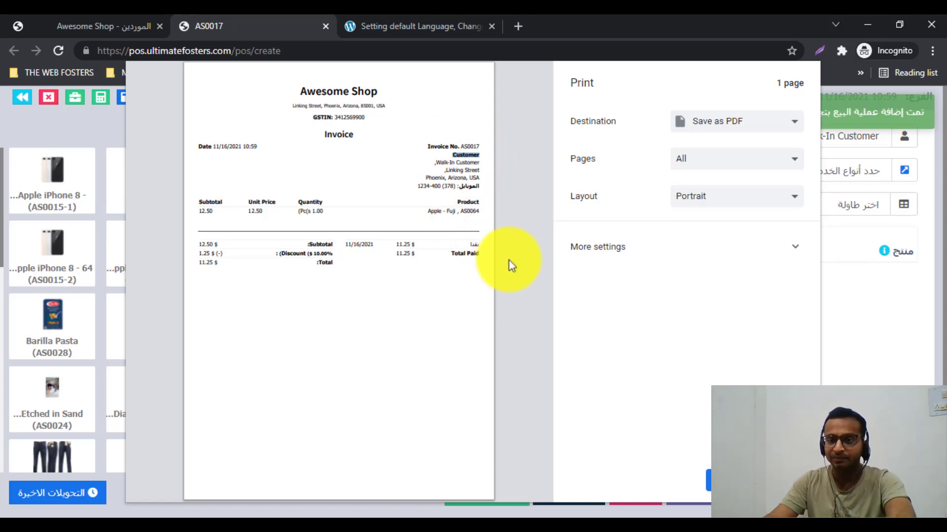
left_click(779, 481)
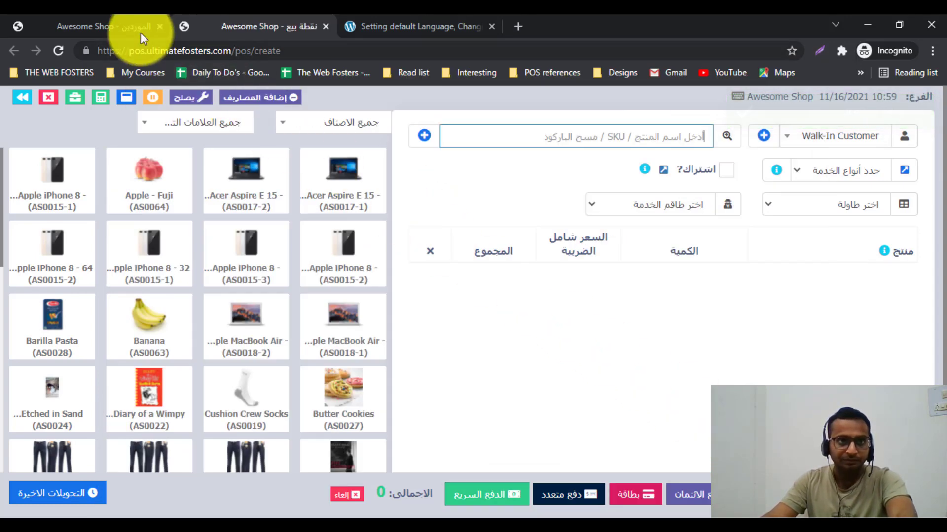
Step: On the Super Admin profile page, change the Language from Arabic to English
left_click(141, 33)
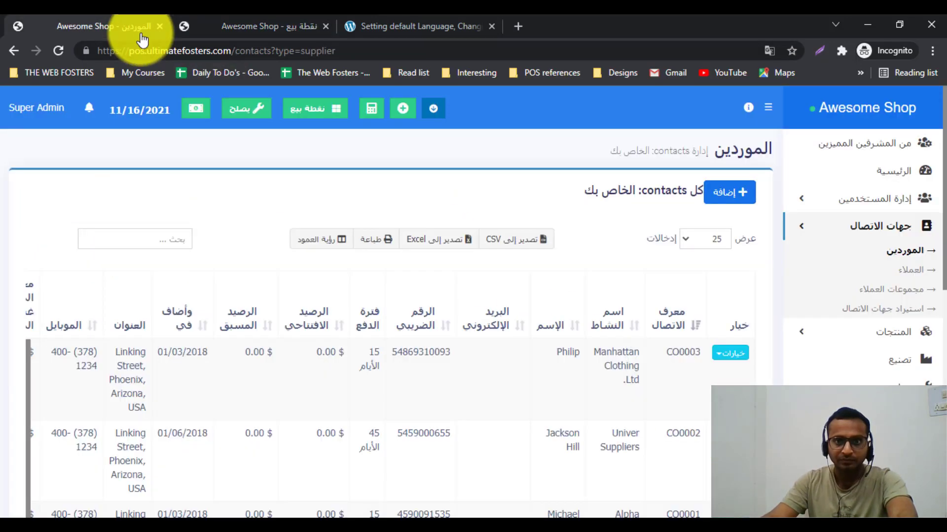
left_click(34, 109)
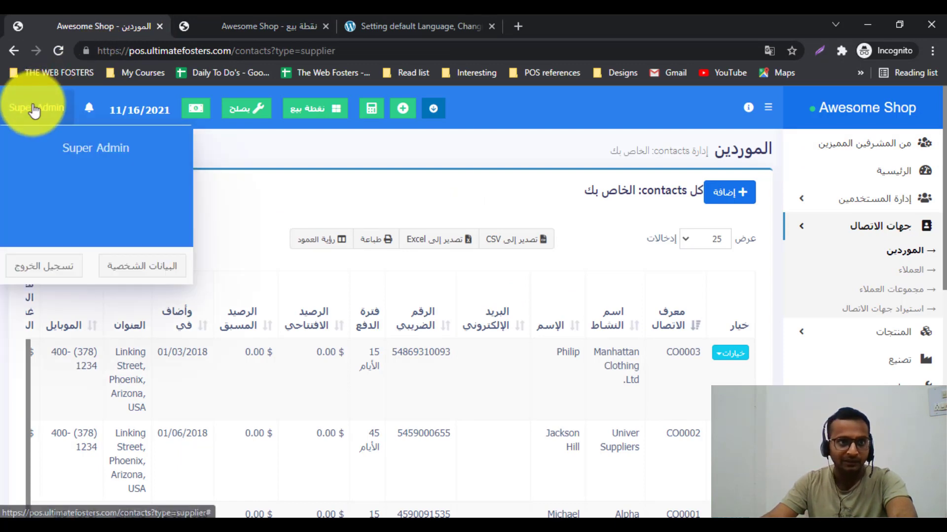
left_click(139, 266)
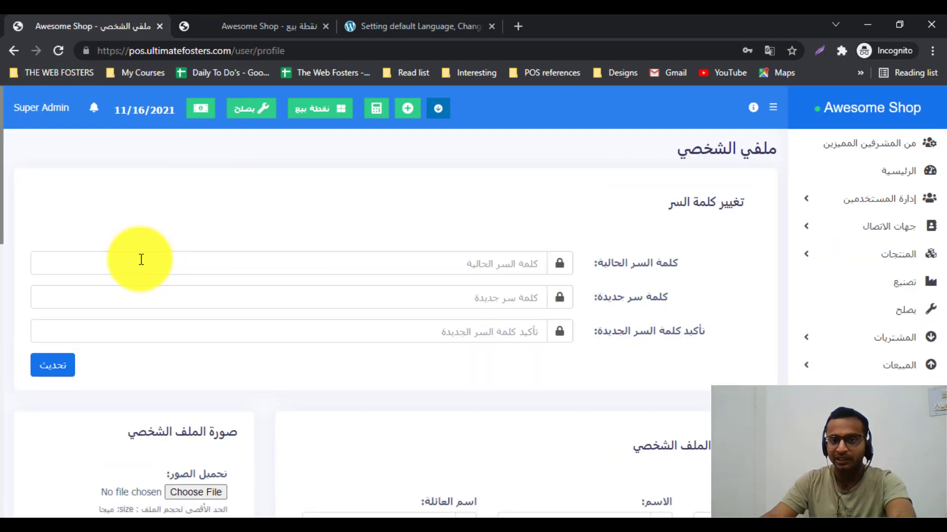
scroll(226, 251, "down", 7)
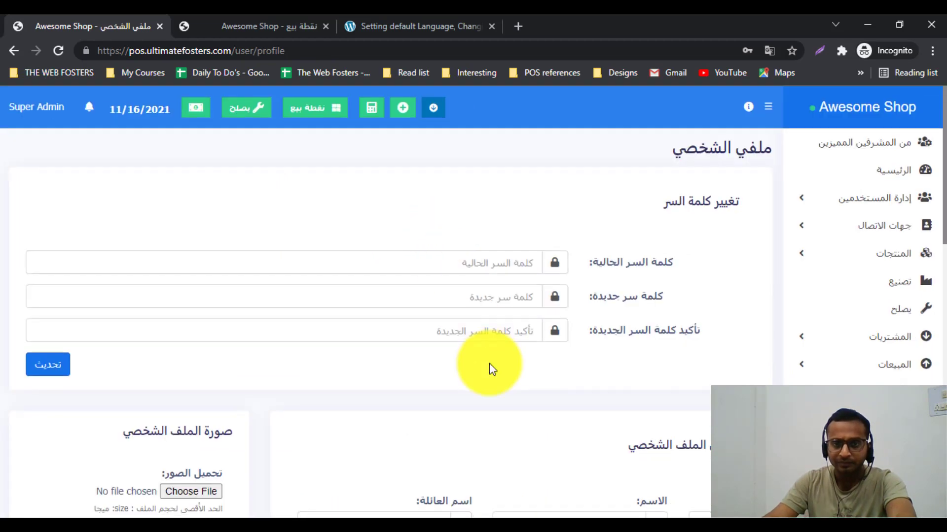
scroll(489, 363, "down", 7)
left_click(455, 234)
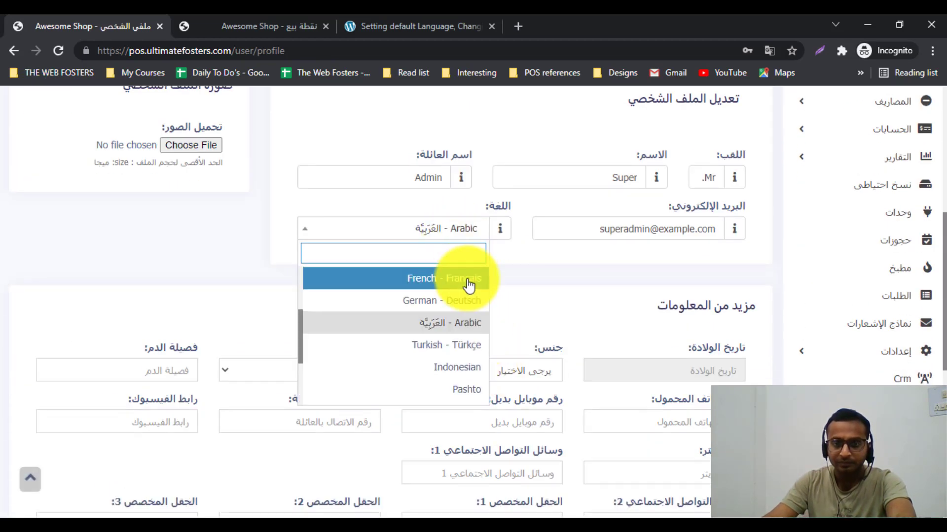
left_click(467, 282)
scroll(454, 316, "down", 8)
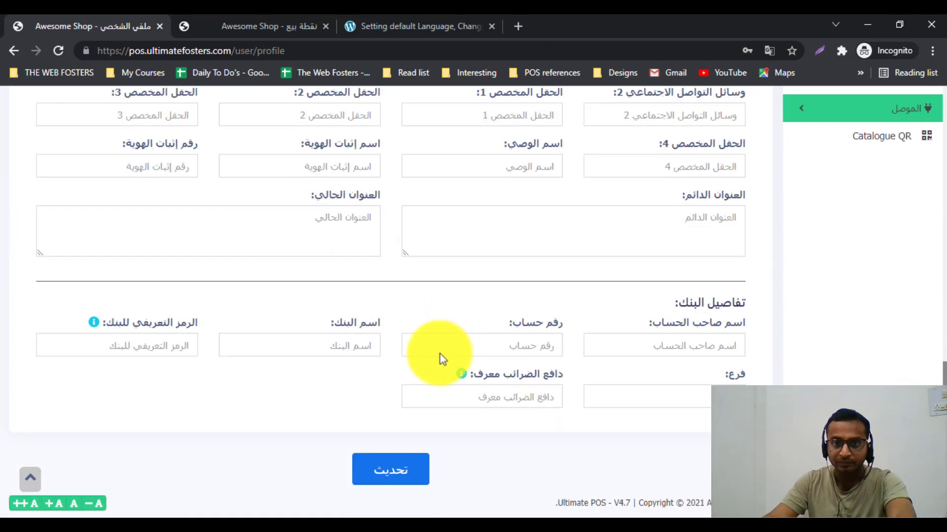
Step: Update the profile and return to the English Awesome Shop home dashboard
left_click(398, 469)
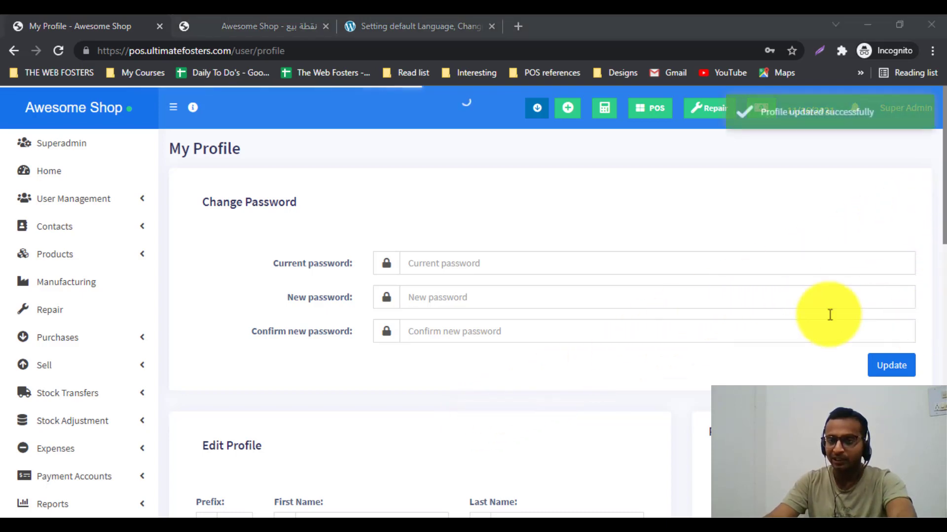
scroll(416, 290, "down", 7)
scroll(416, 290, "up", 7)
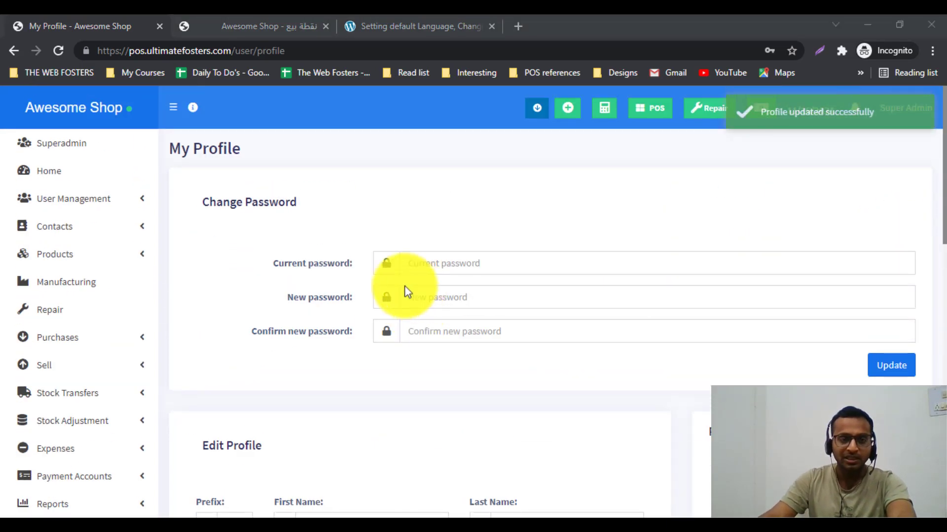
left_click(65, 175)
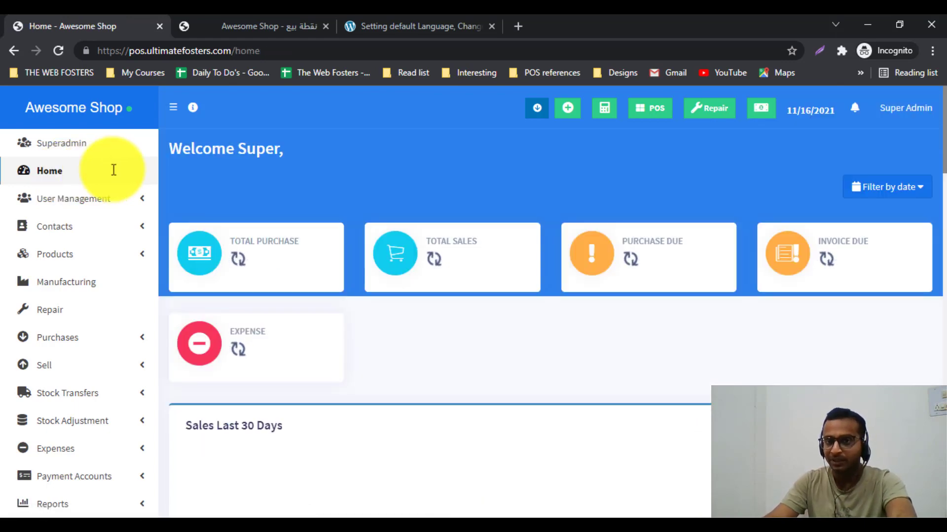
left_click(902, 118)
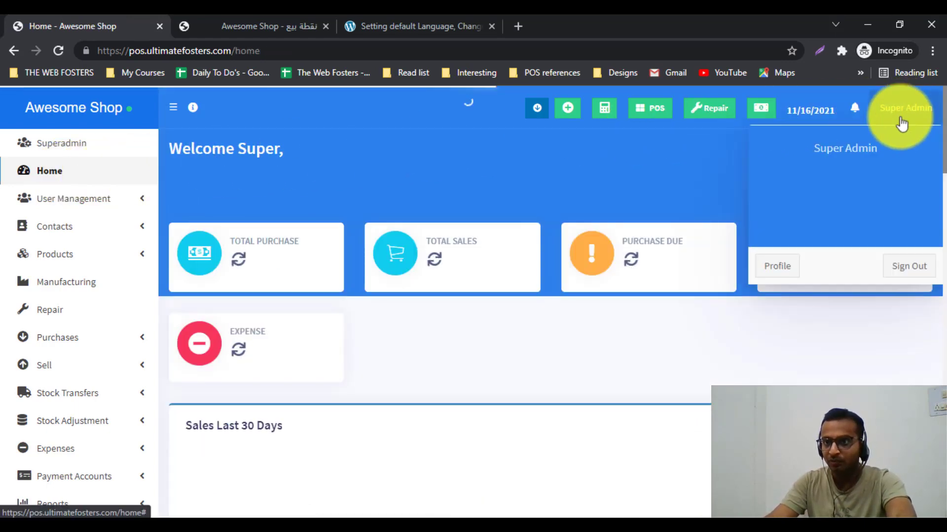
Step: Pick Romanian in the profile's Language dropdown and update the profile
left_click(785, 270)
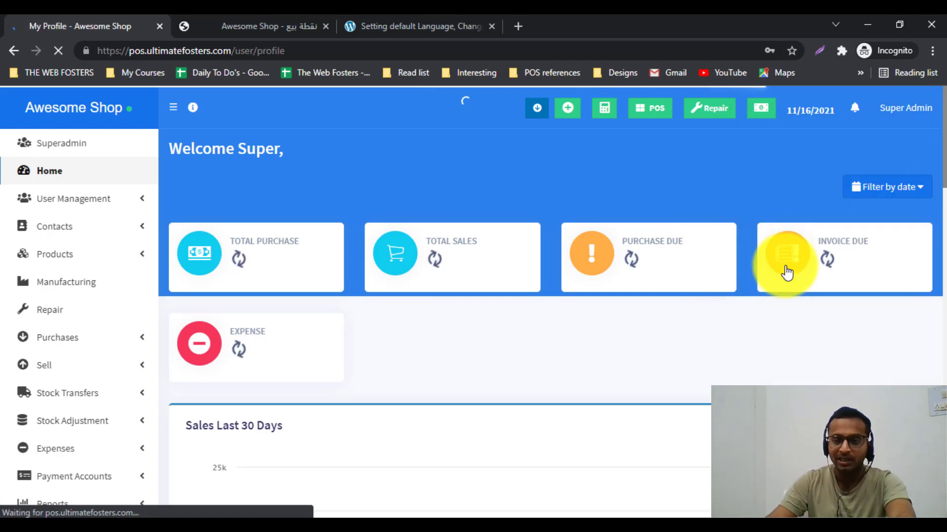
scroll(533, 271, "down", 5)
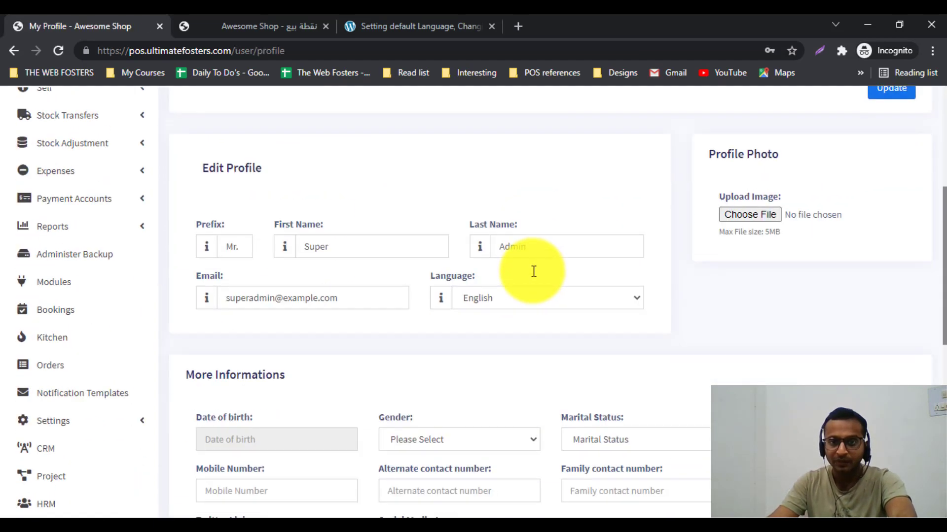
scroll(533, 269, "up", 5)
scroll(532, 274, "down", 6)
left_click(496, 231)
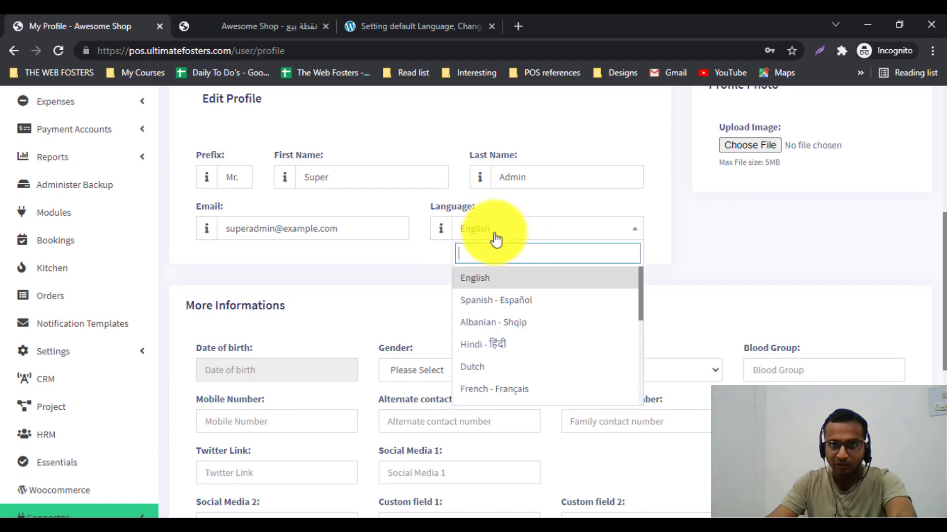
scroll(508, 316, "down", 3)
scroll(508, 317, "down", 2)
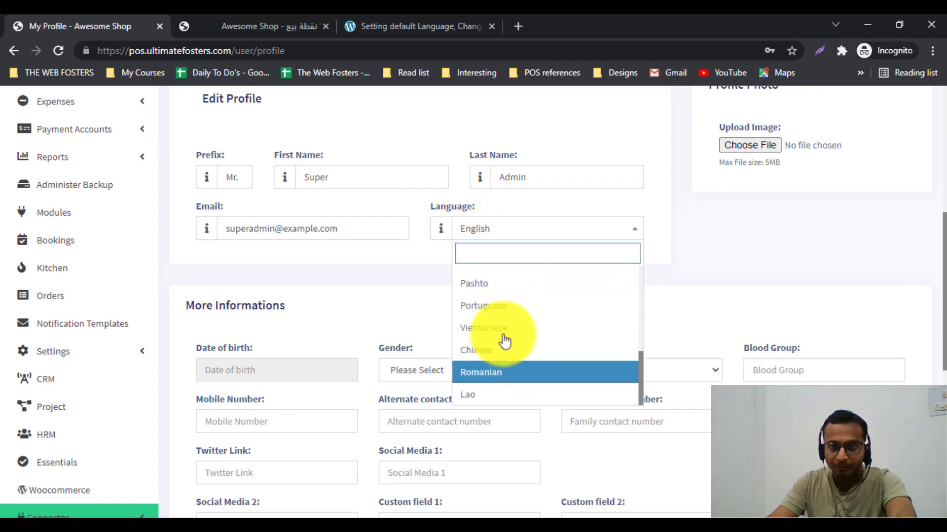
left_click(498, 371)
scroll(513, 395, "down", 8)
left_click(550, 461)
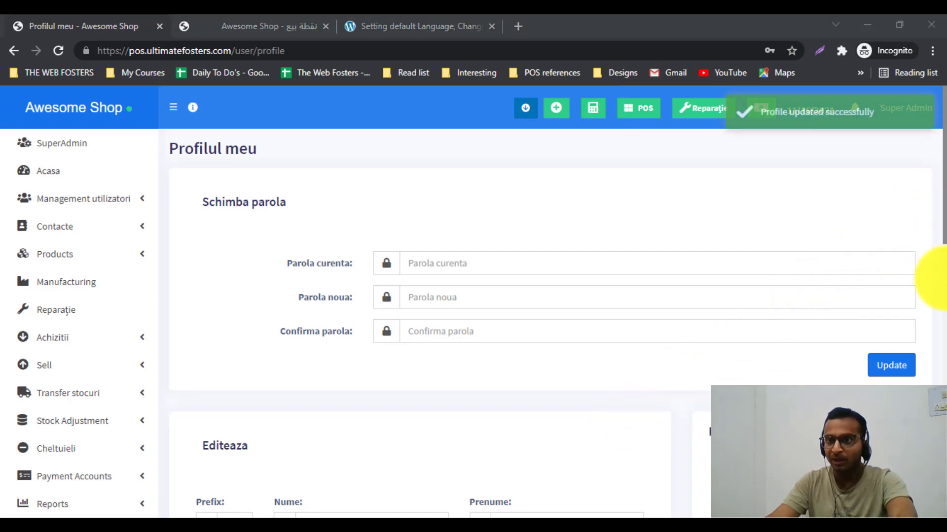
Step: Switch the Limba dropdown back to English and update the profile
scroll(327, 257, "down", 3)
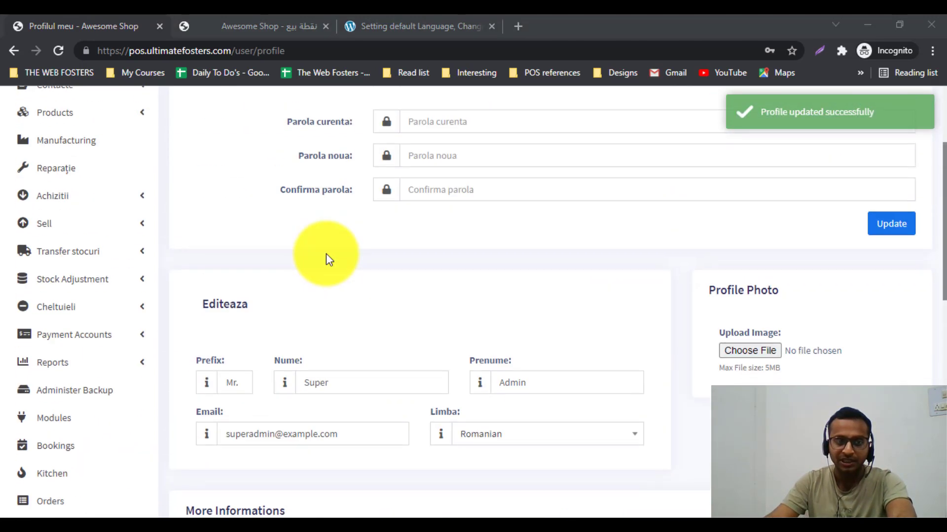
scroll(326, 253, "up", 3)
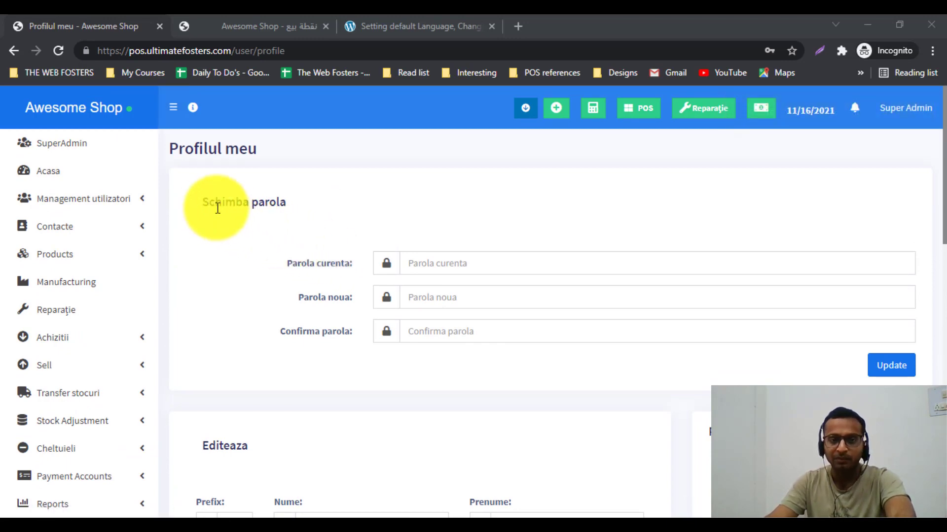
scroll(381, 190, "down", 4)
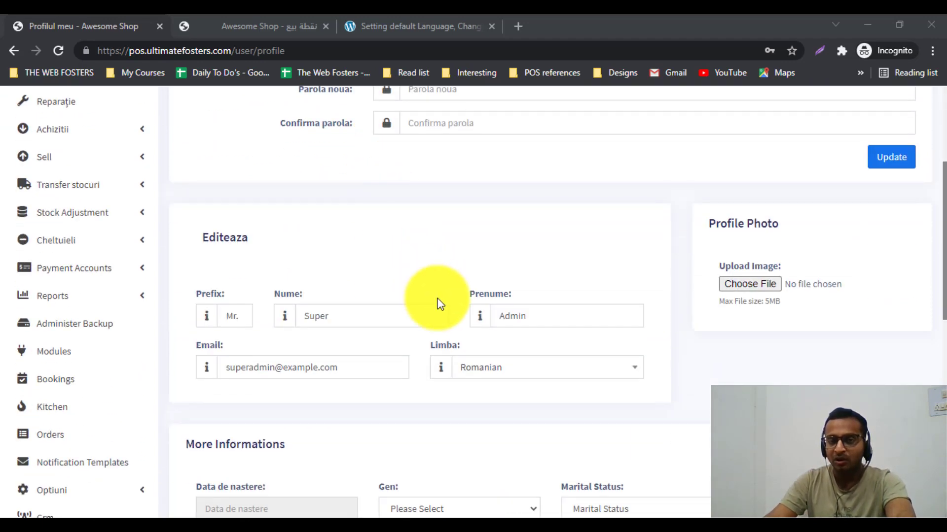
scroll(440, 303, "down", 1)
left_click(480, 301)
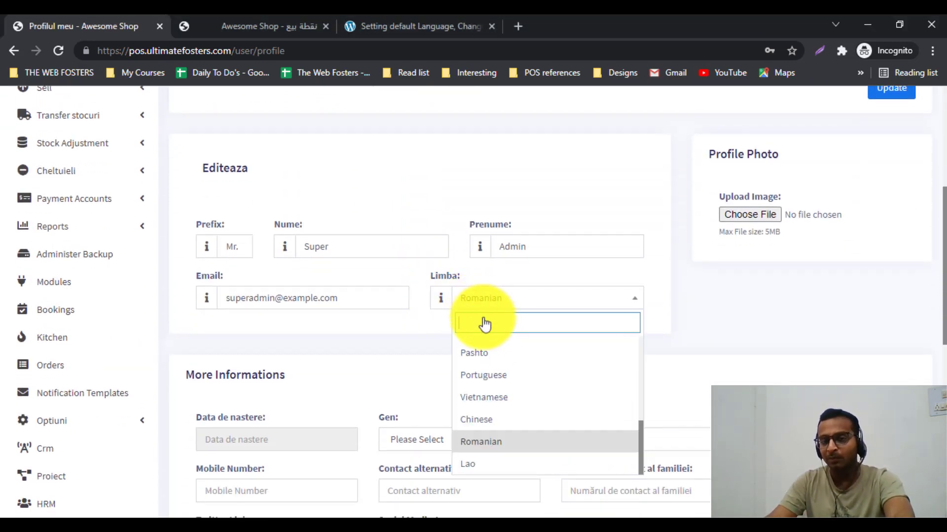
scroll(494, 375, "up", 10)
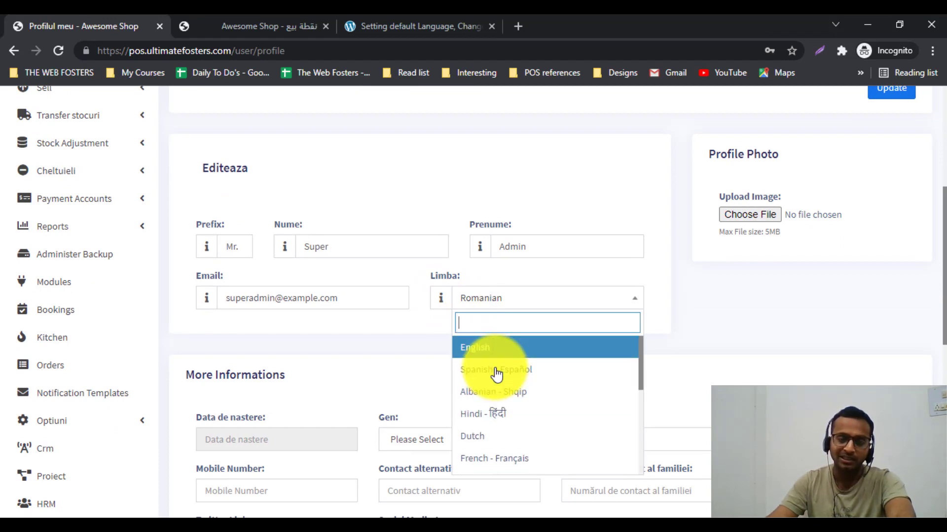
left_click(507, 353)
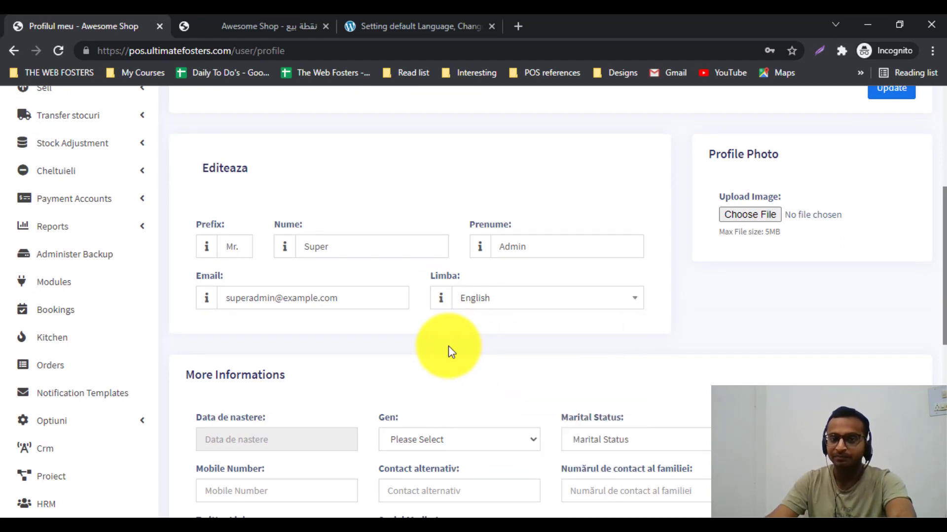
scroll(444, 346, "up", 5)
scroll(444, 346, "down", 8)
scroll(444, 347, "down", 5)
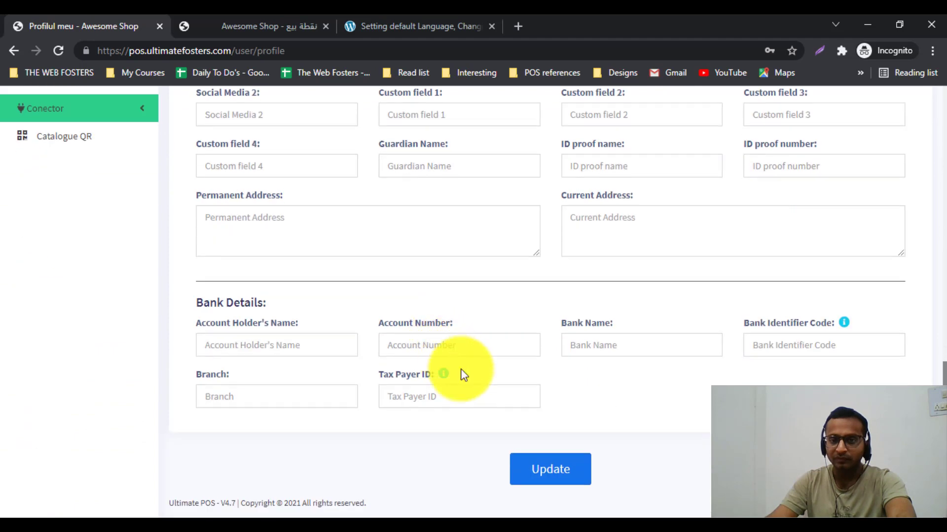
left_click(537, 469)
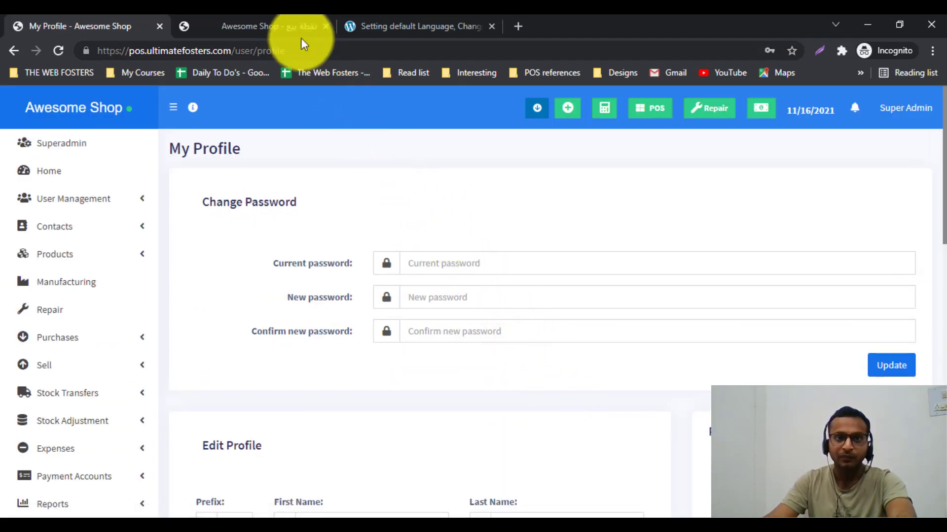
Step: Close the Arabic-titled Awesome Shop tab and sign out of the Super Admin account
left_click(291, 26)
left_click(325, 26)
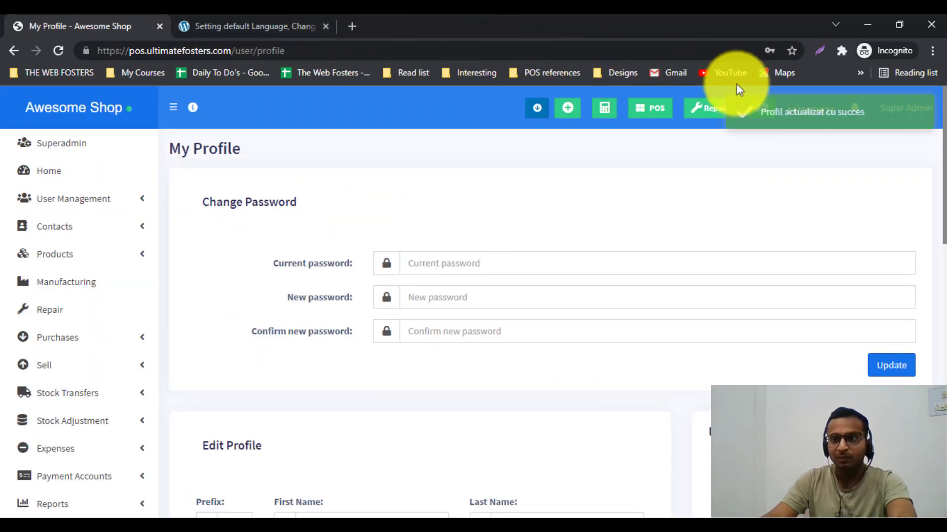
left_click(933, 110)
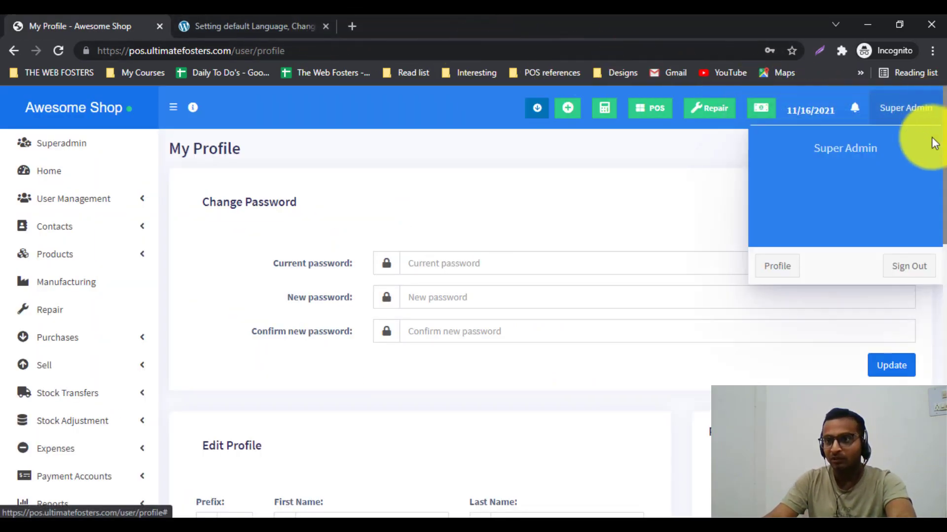
left_click(913, 276)
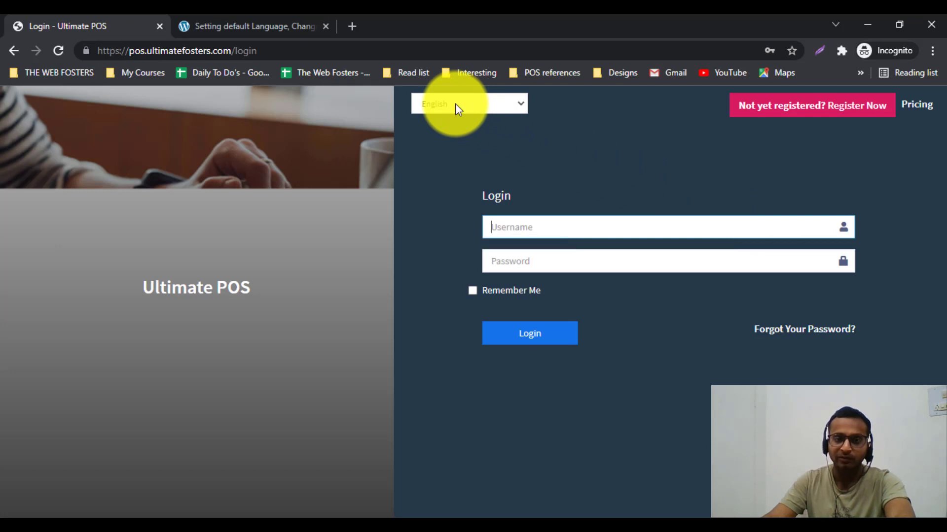
Step: Keep the login language on English and bring up the 'Setting default Language' documentation tab
left_click(454, 104)
key("Down")
key("Down")
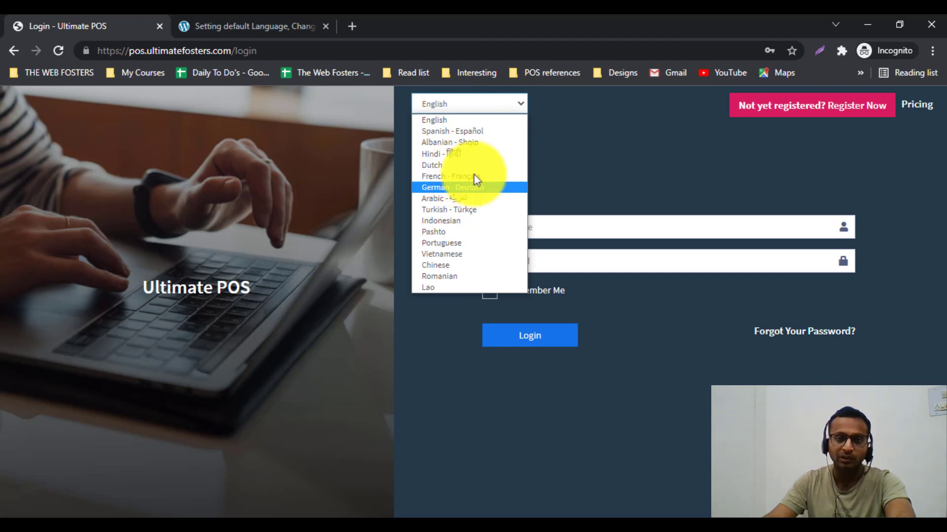
left_click(608, 174)
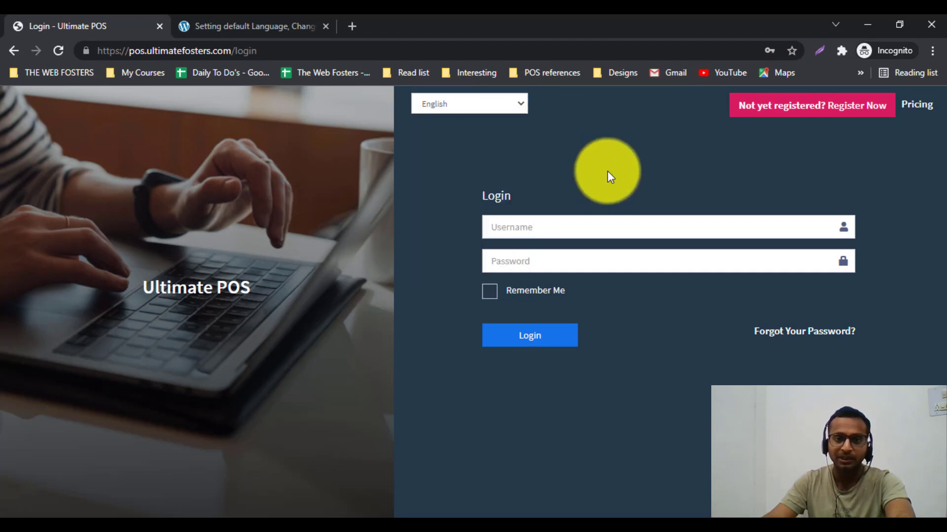
left_click(245, 31)
left_click(255, 49)
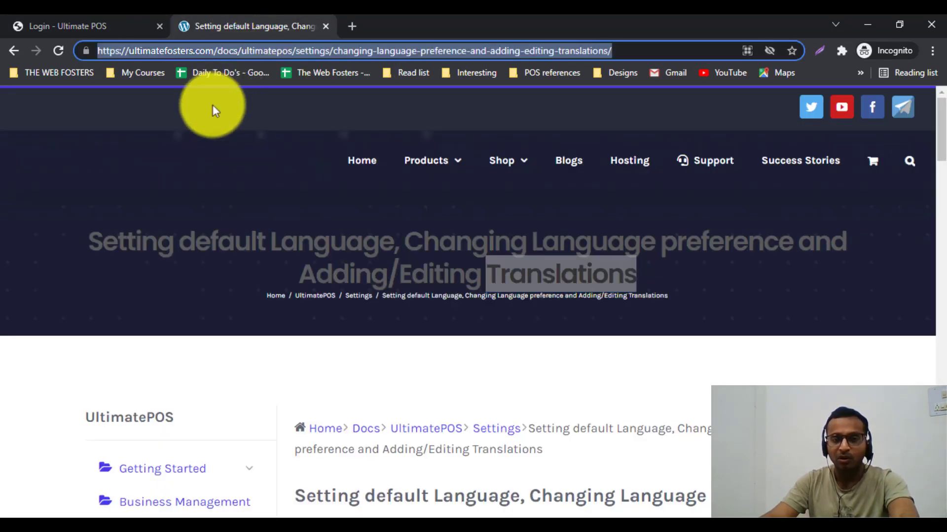
Step: Highlight the docs page title and scroll to the 'Setting default System Language' section
left_click(103, 249)
left_click_drag(83, 241, 640, 274)
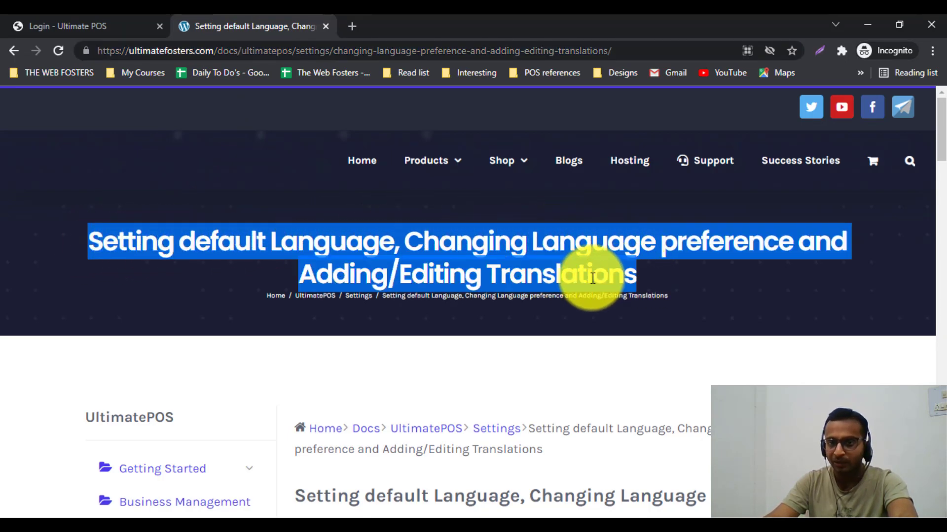
double_click(554, 274)
scroll(363, 251, "down", 7)
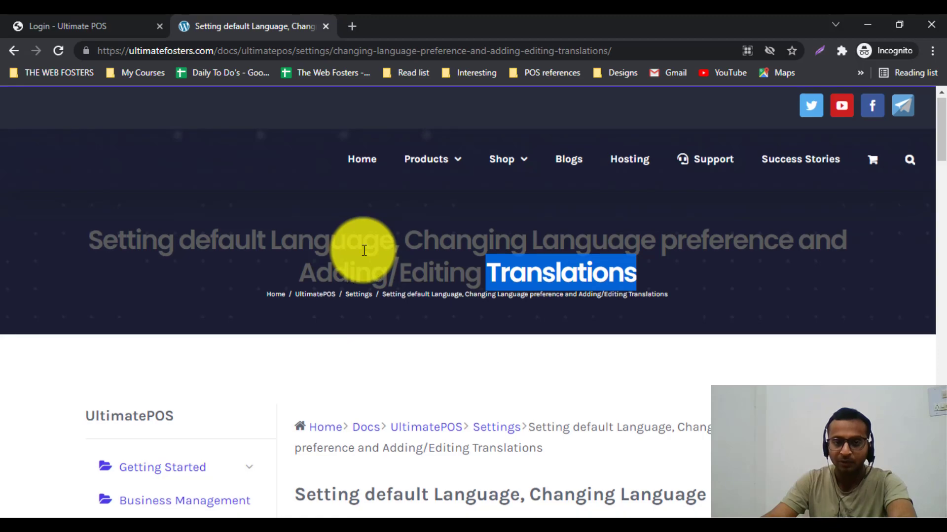
scroll(364, 251, "down", 4)
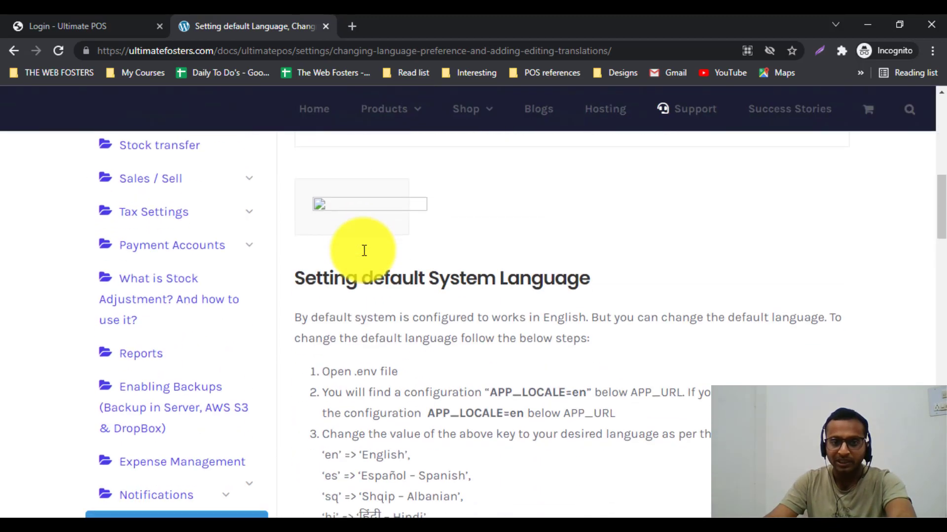
left_click_drag(296, 258, 595, 258)
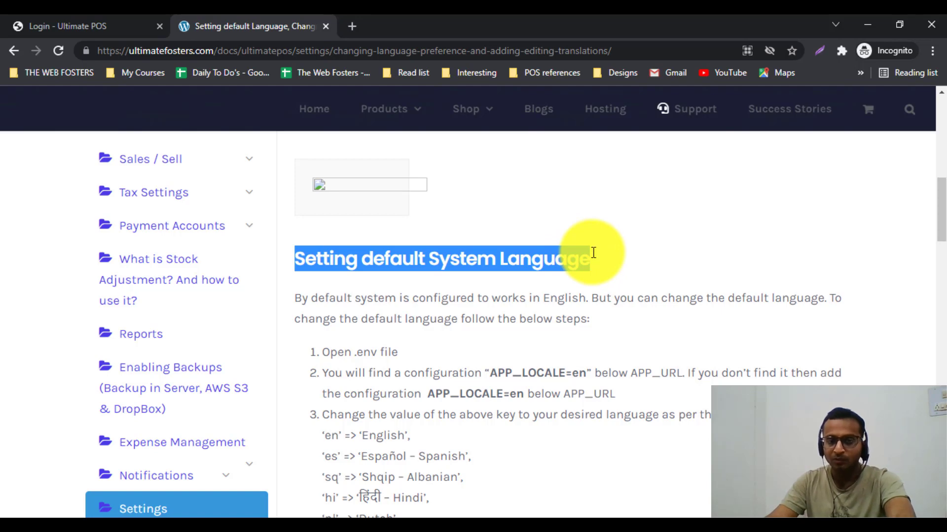
scroll(593, 252, "down", 1)
left_click_drag(321, 283, 592, 304)
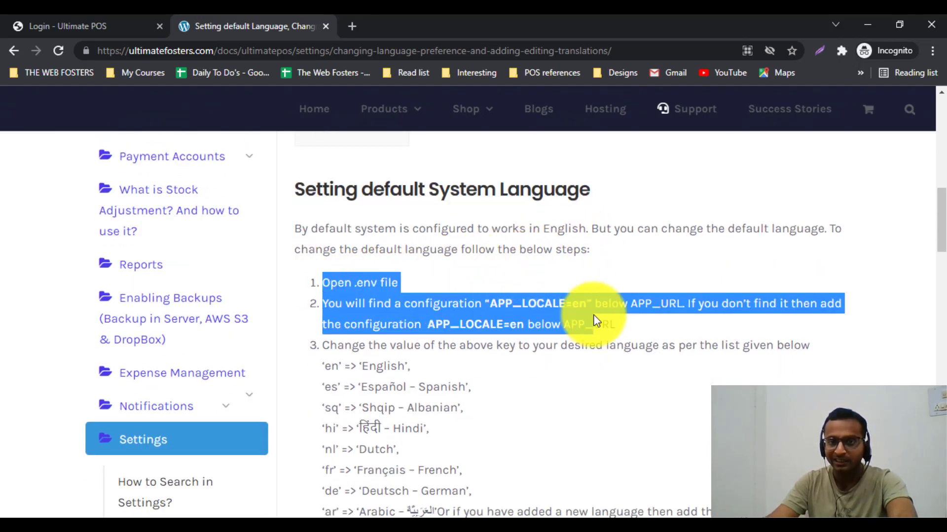
Step: Highlight .env and APP_LOCALE=en in the steps, then return to the login language select
left_click(97, 26)
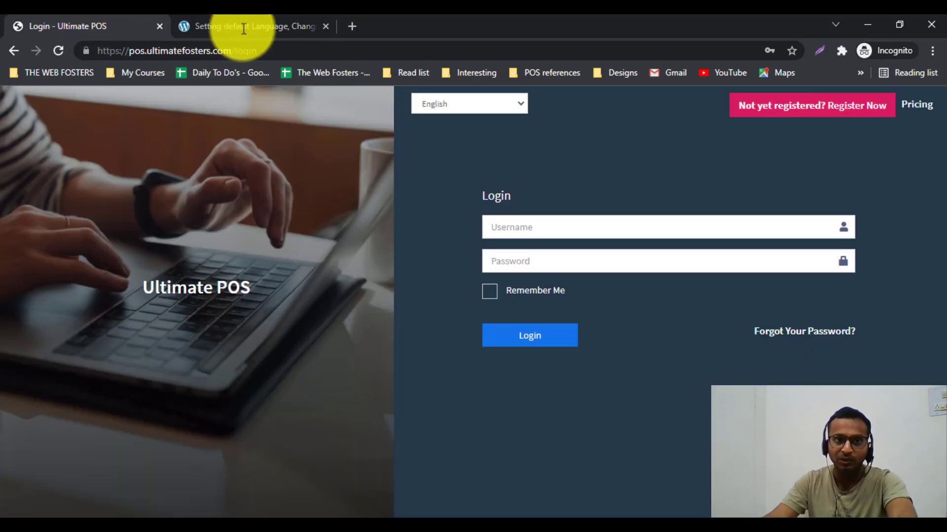
left_click(259, 29)
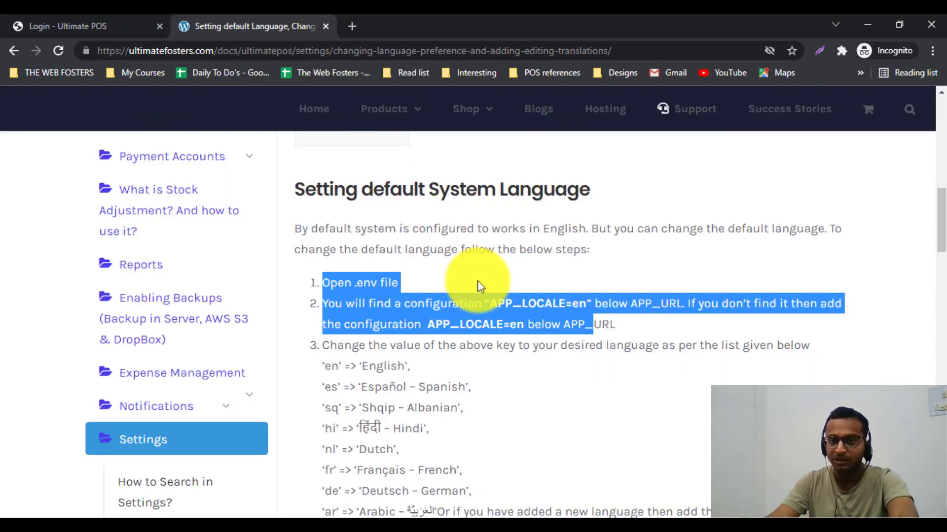
left_click(515, 323)
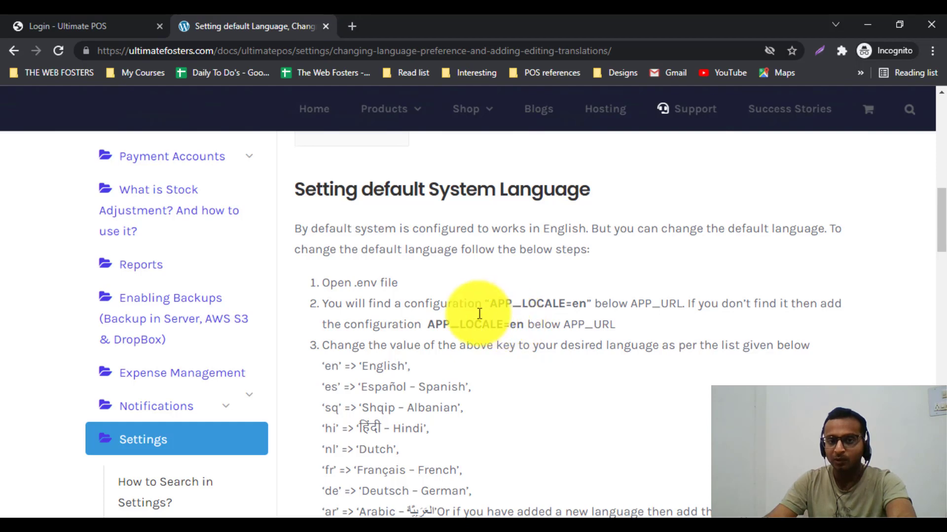
left_click_drag(355, 281, 375, 282)
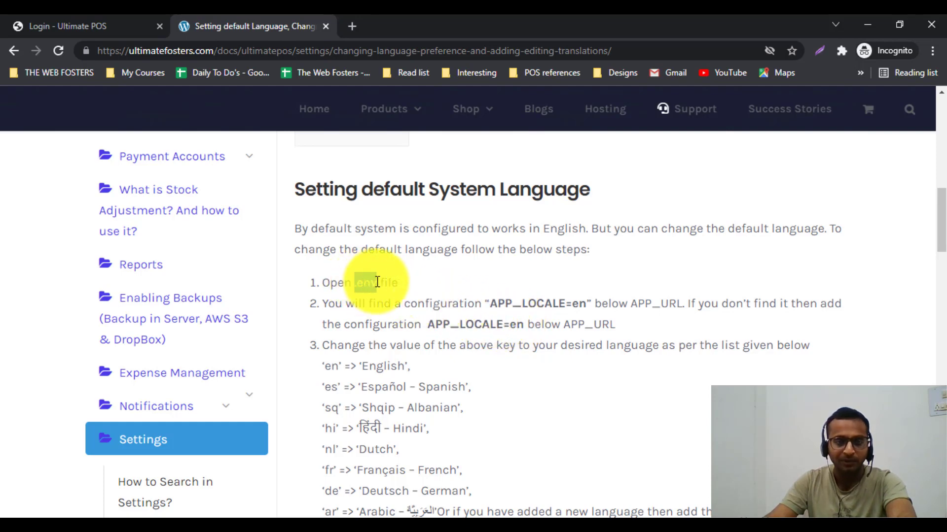
double_click(516, 308)
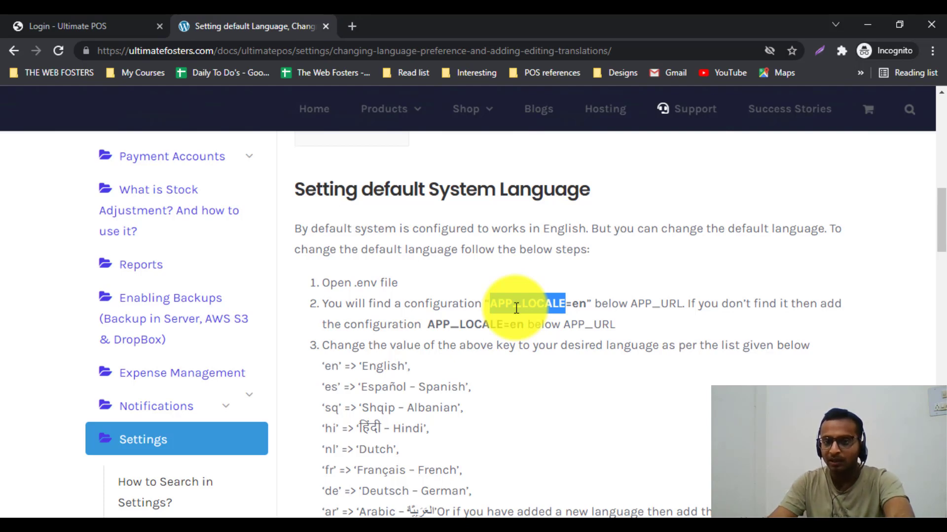
left_click(582, 305)
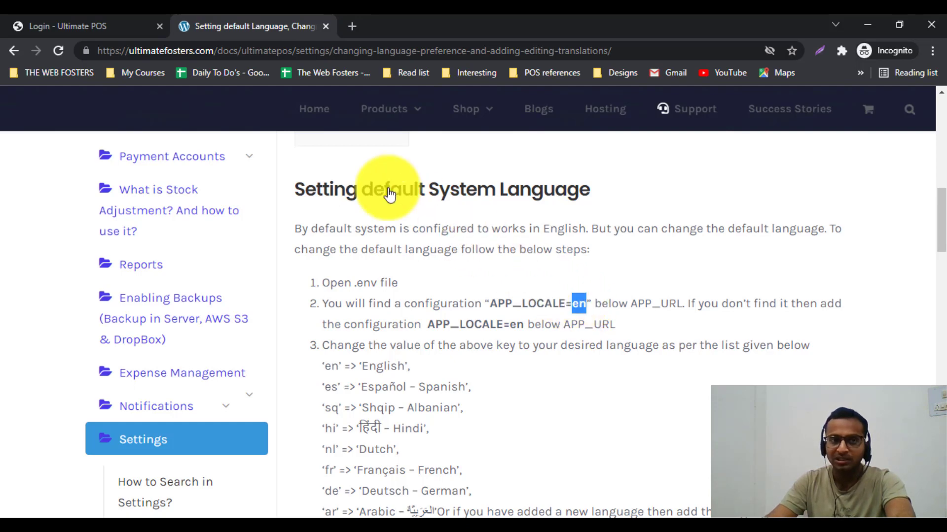
left_click(123, 26)
left_click(453, 106)
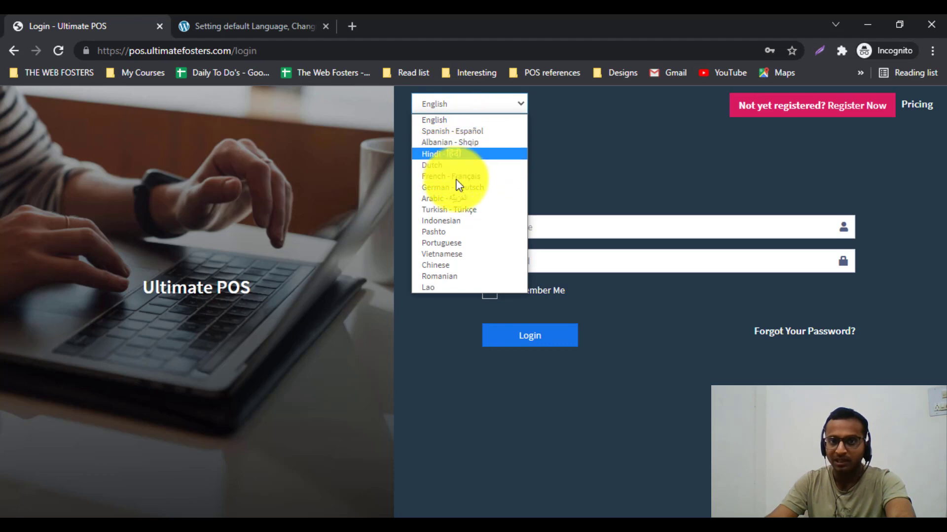
Step: Set the login language to French - Français, then revisit APP_LOCALE in the docs
left_click(458, 185)
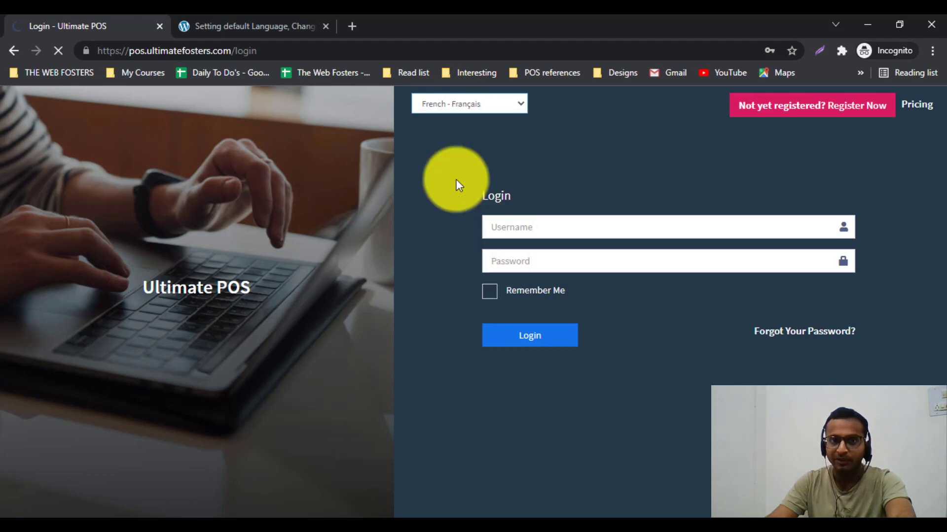
left_click(290, 52)
left_click(273, 25)
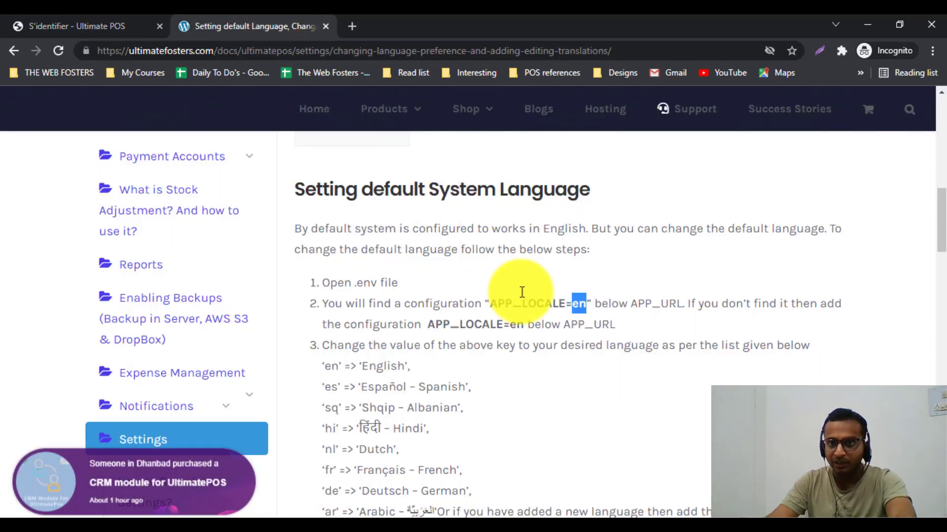
double_click(536, 304)
left_click(580, 304)
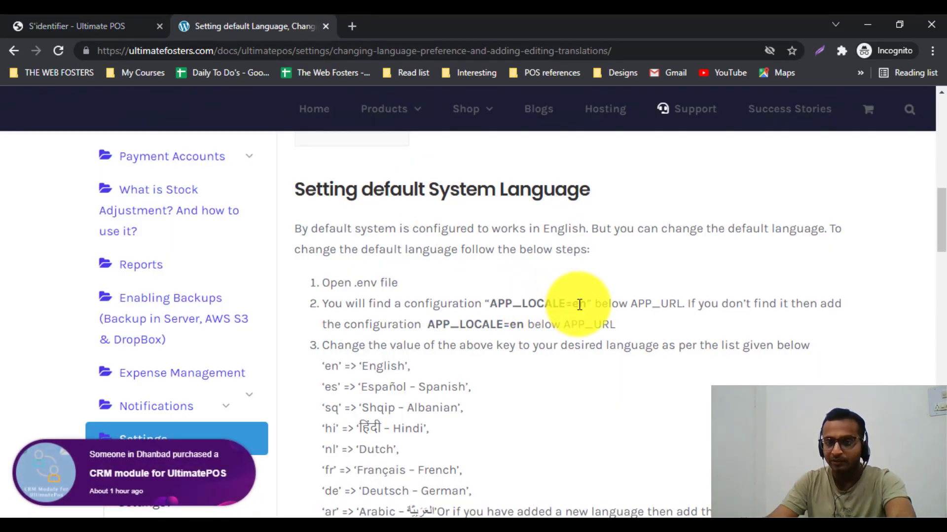